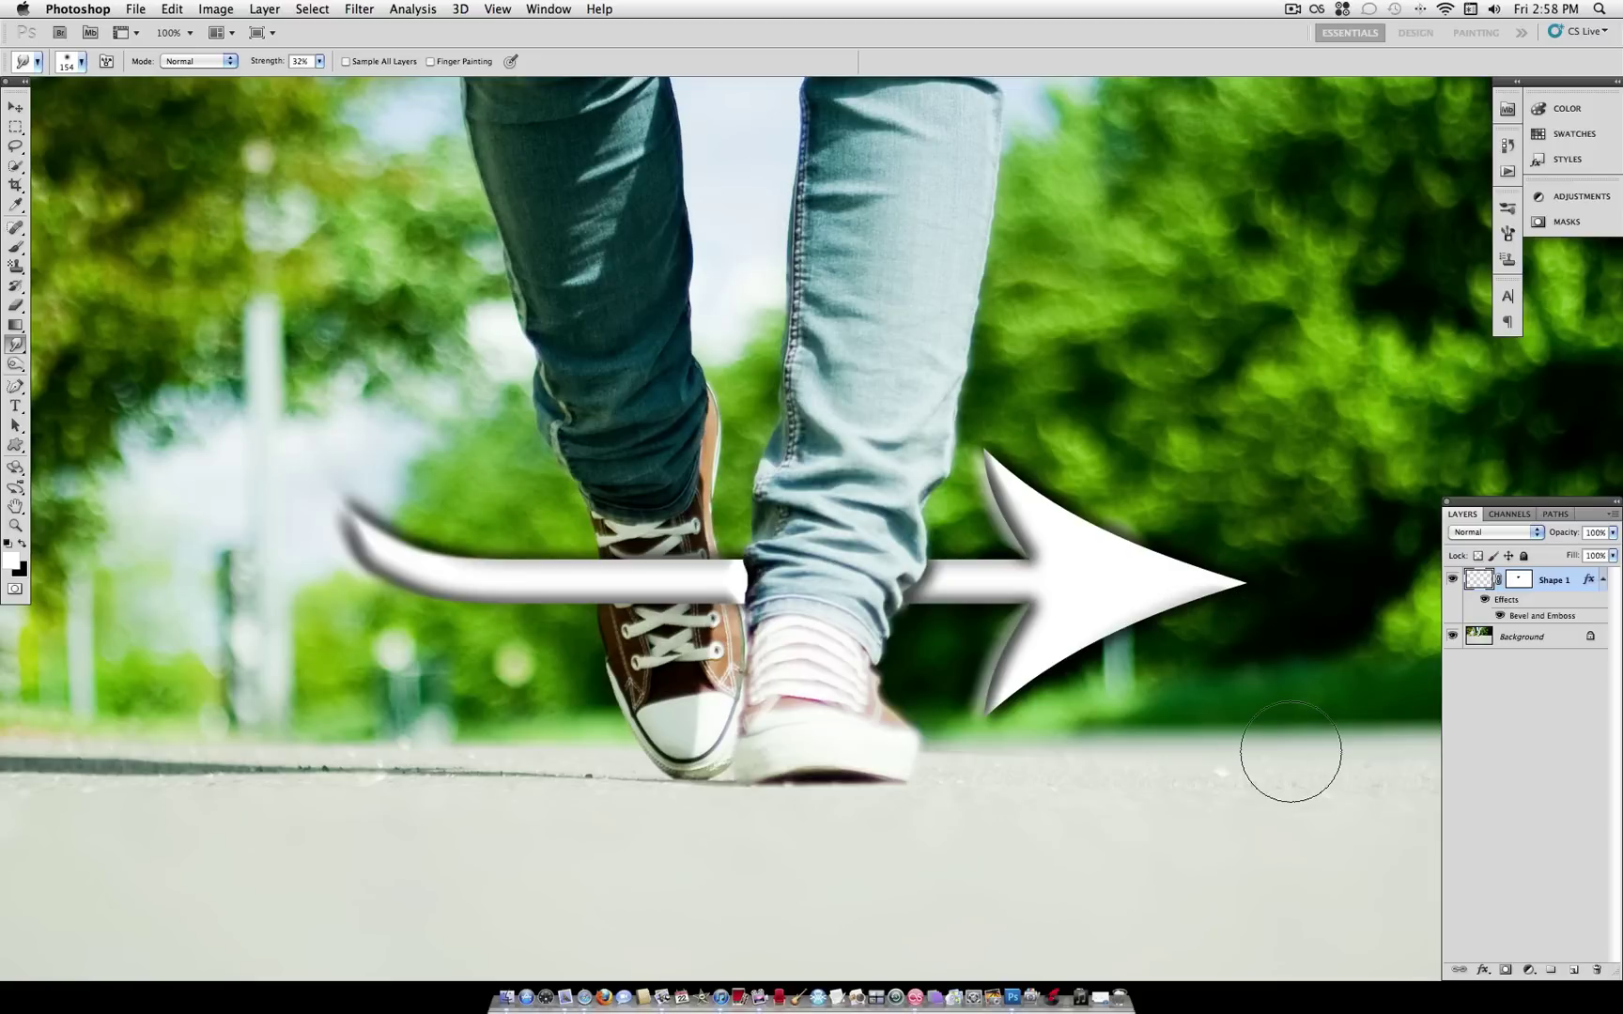
Delete the old bevelled Shape 1 arrow layer so only the sneaker photo's Background layer remains
{"action": "scroll", "coordinate": [1290, 752], "scroll_direction": "down", "scroll_amount": 1}
{"action": "left_click_drag", "start_coordinate": [1555, 581], "coordinate": [1597, 970]}
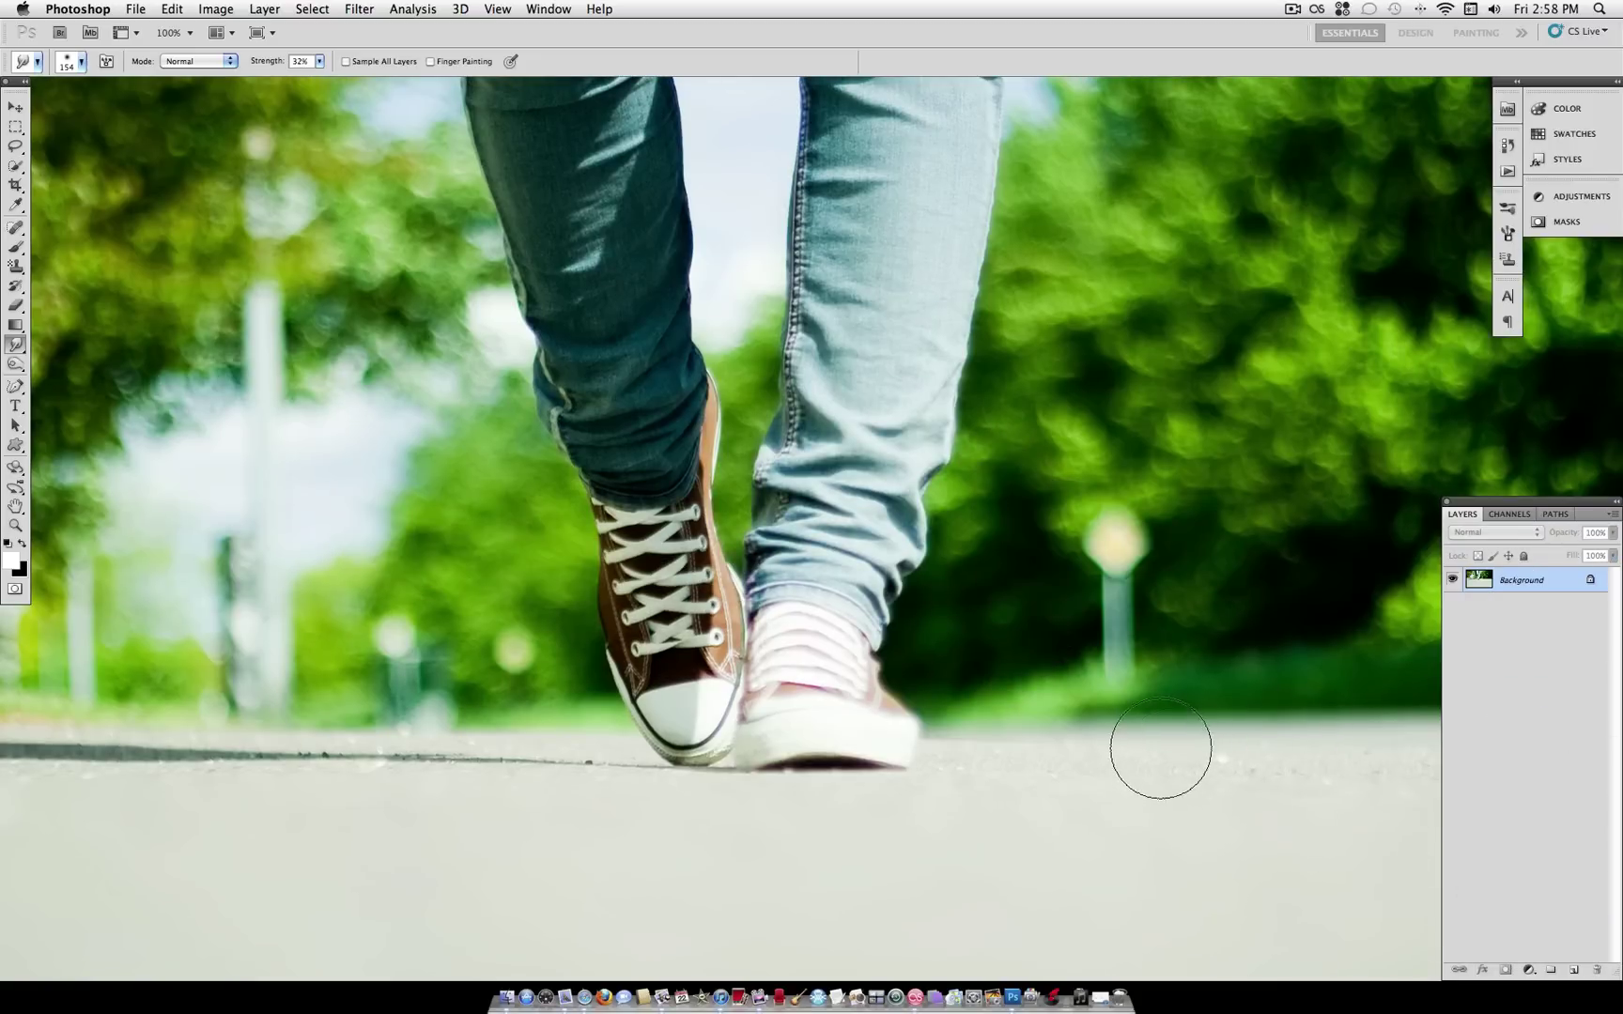
Select the Custom Shape Tool and choose the arrow preset from the Shape picker
{"action": "scroll", "coordinate": [1161, 748], "scroll_direction": "down", "scroll_amount": 2}
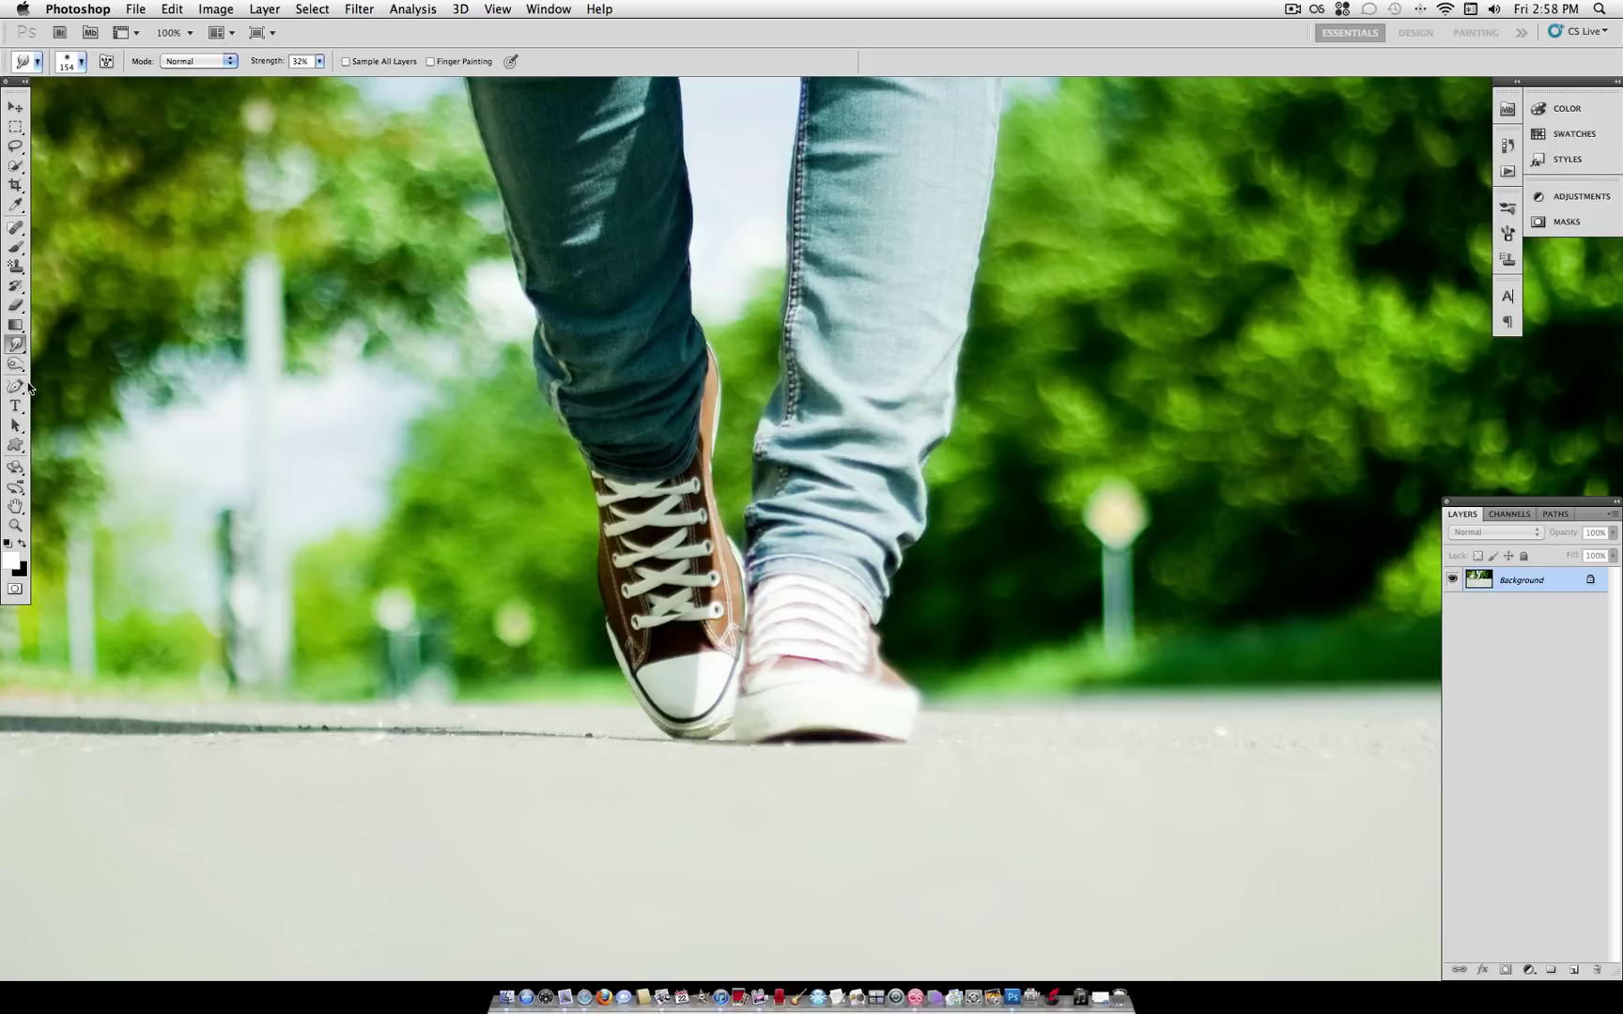
{"action": "left_click_drag", "start_coordinate": [15, 445], "coordinate": [84, 531]}
{"action": "left_click", "coordinate": [343, 62]}
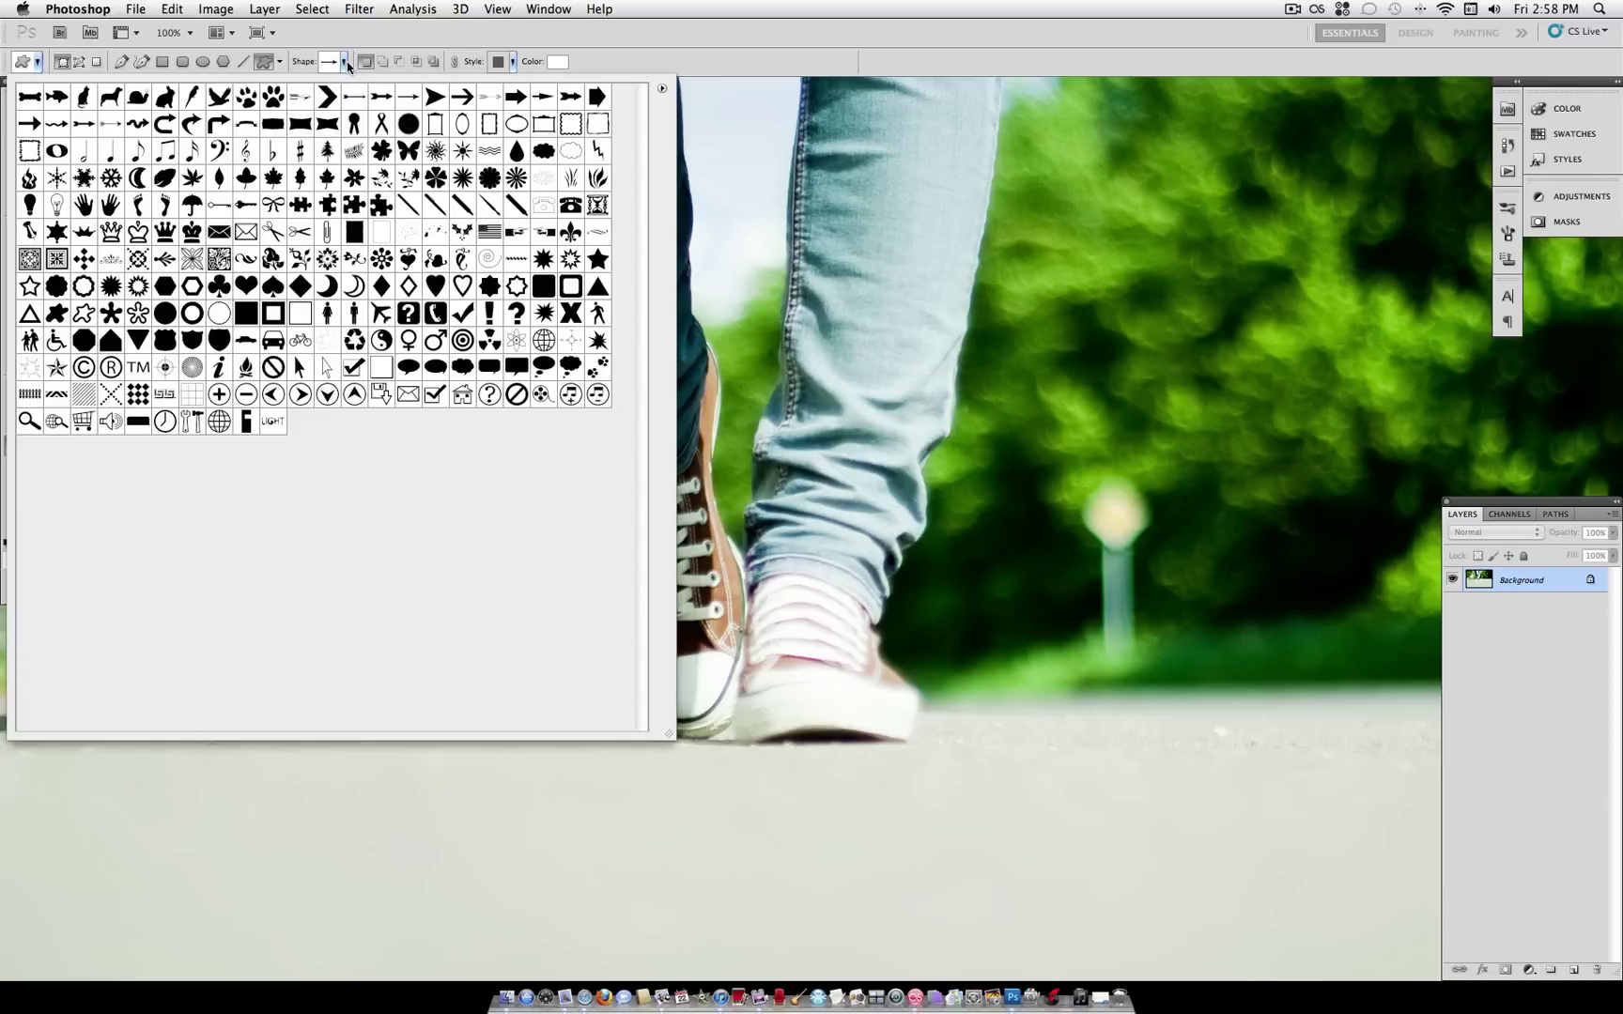
{"action": "left_click", "coordinate": [345, 63]}
{"action": "left_click", "coordinate": [345, 63]}
{"action": "left_click", "coordinate": [267, 68]}
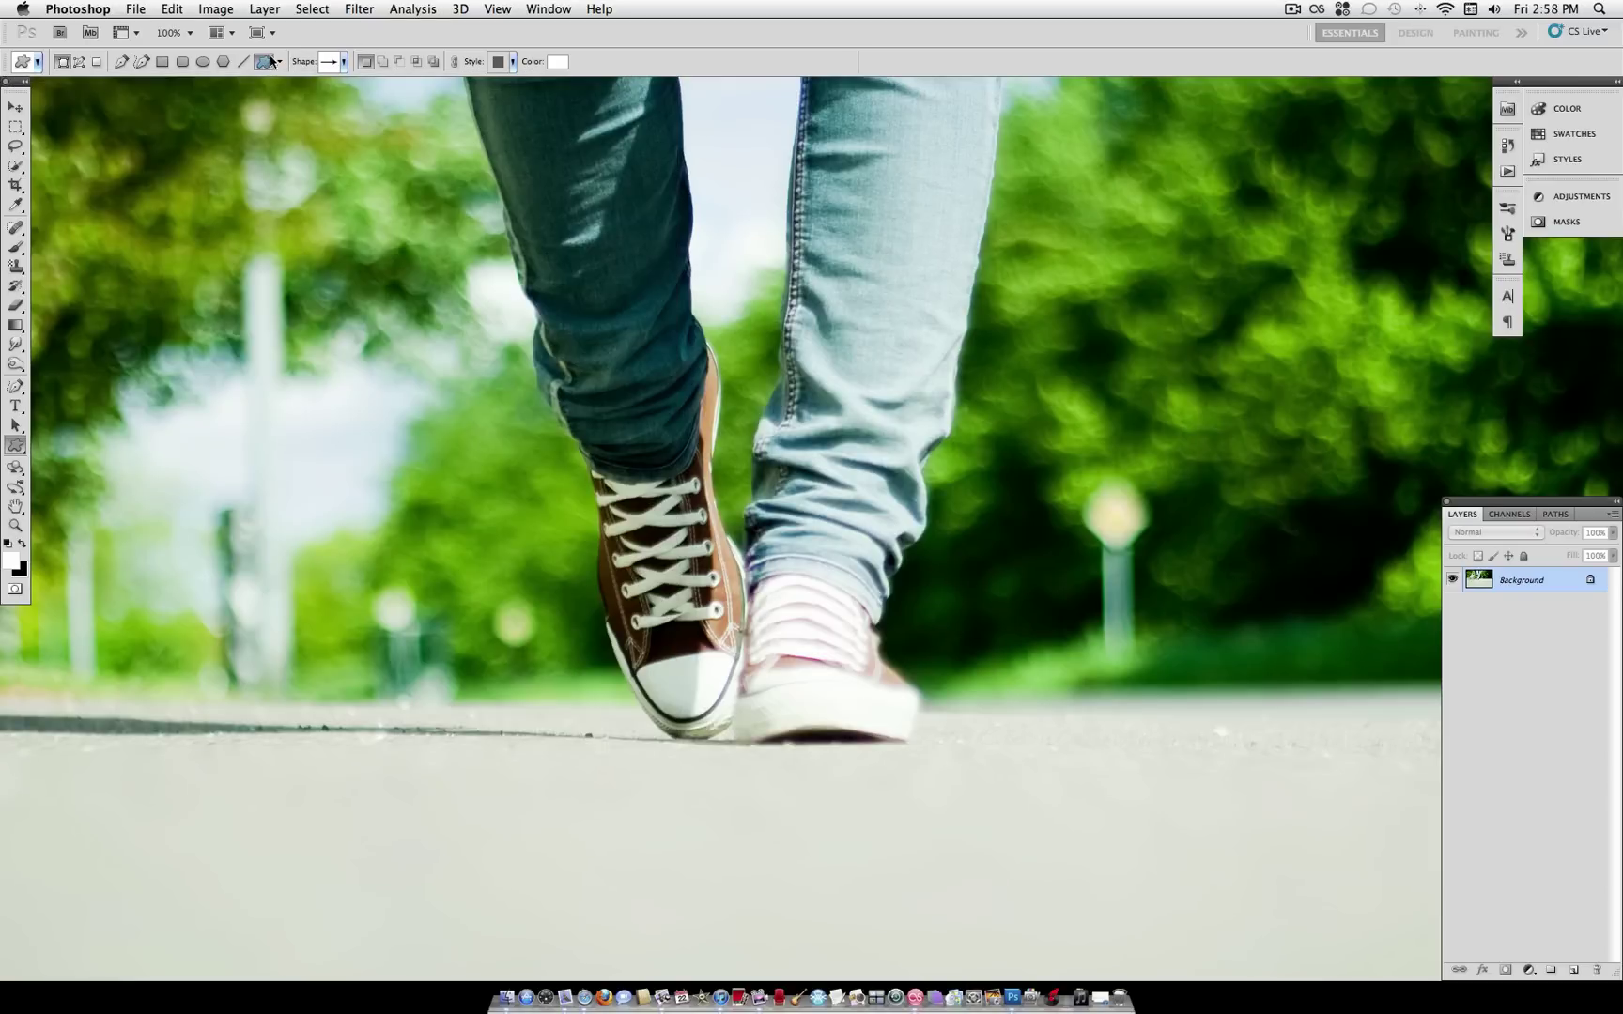
{"action": "left_click", "coordinate": [344, 62]}
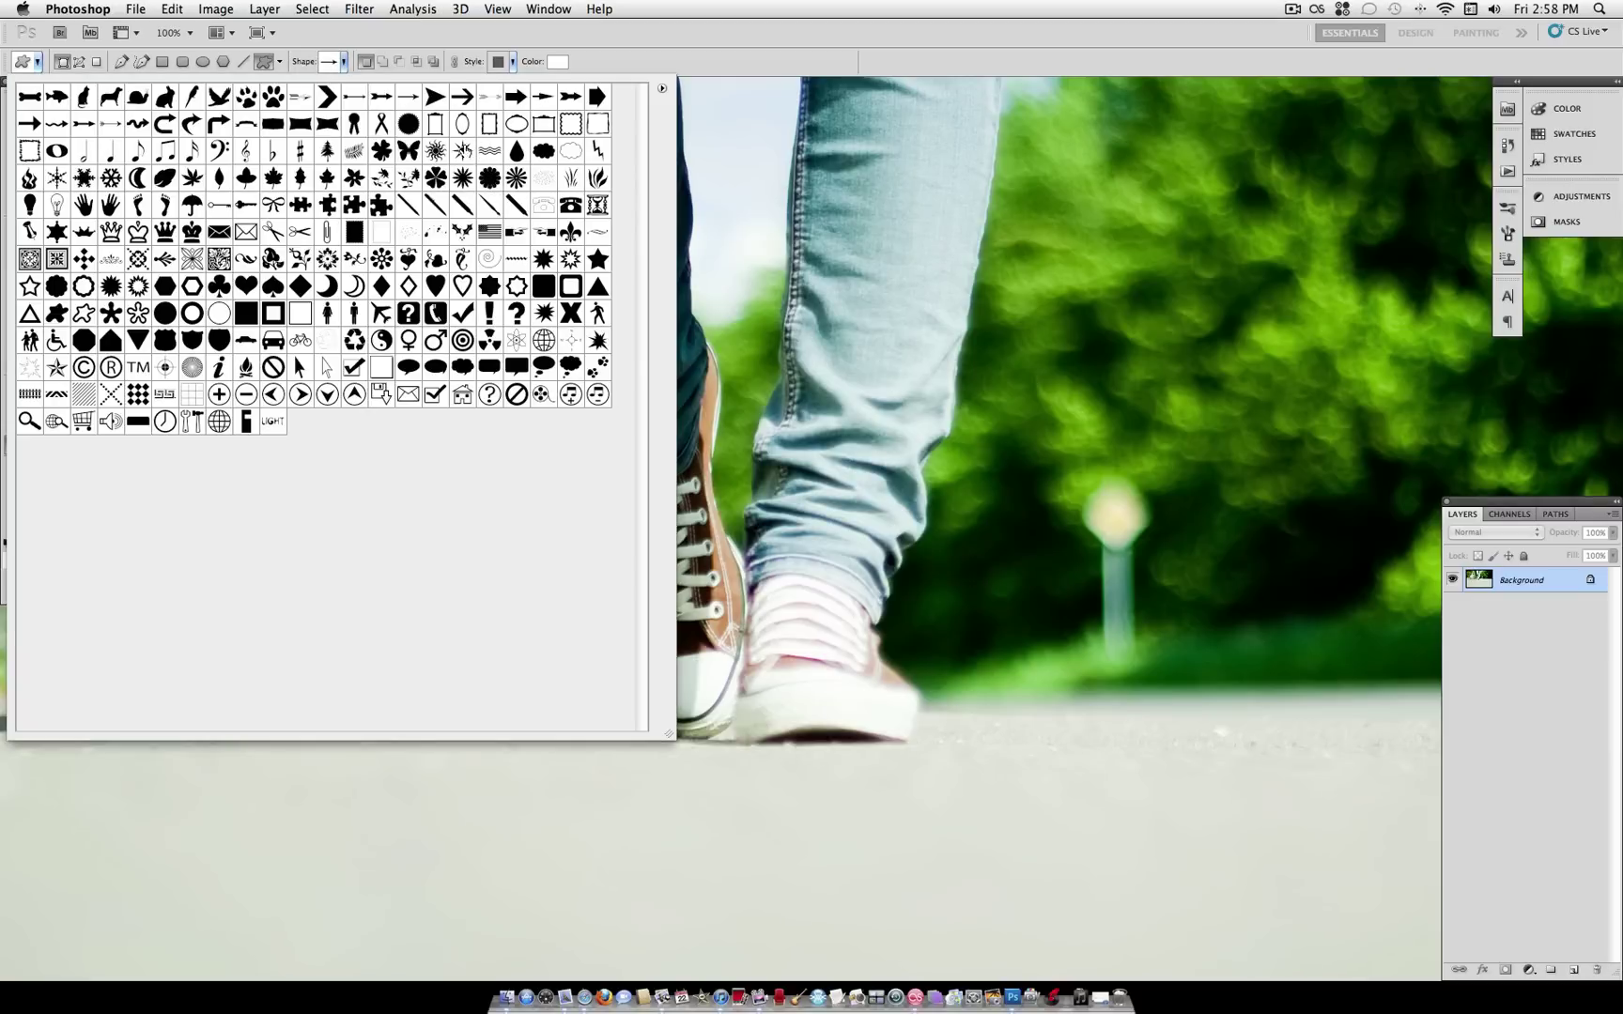
{"action": "left_click", "coordinate": [343, 64]}
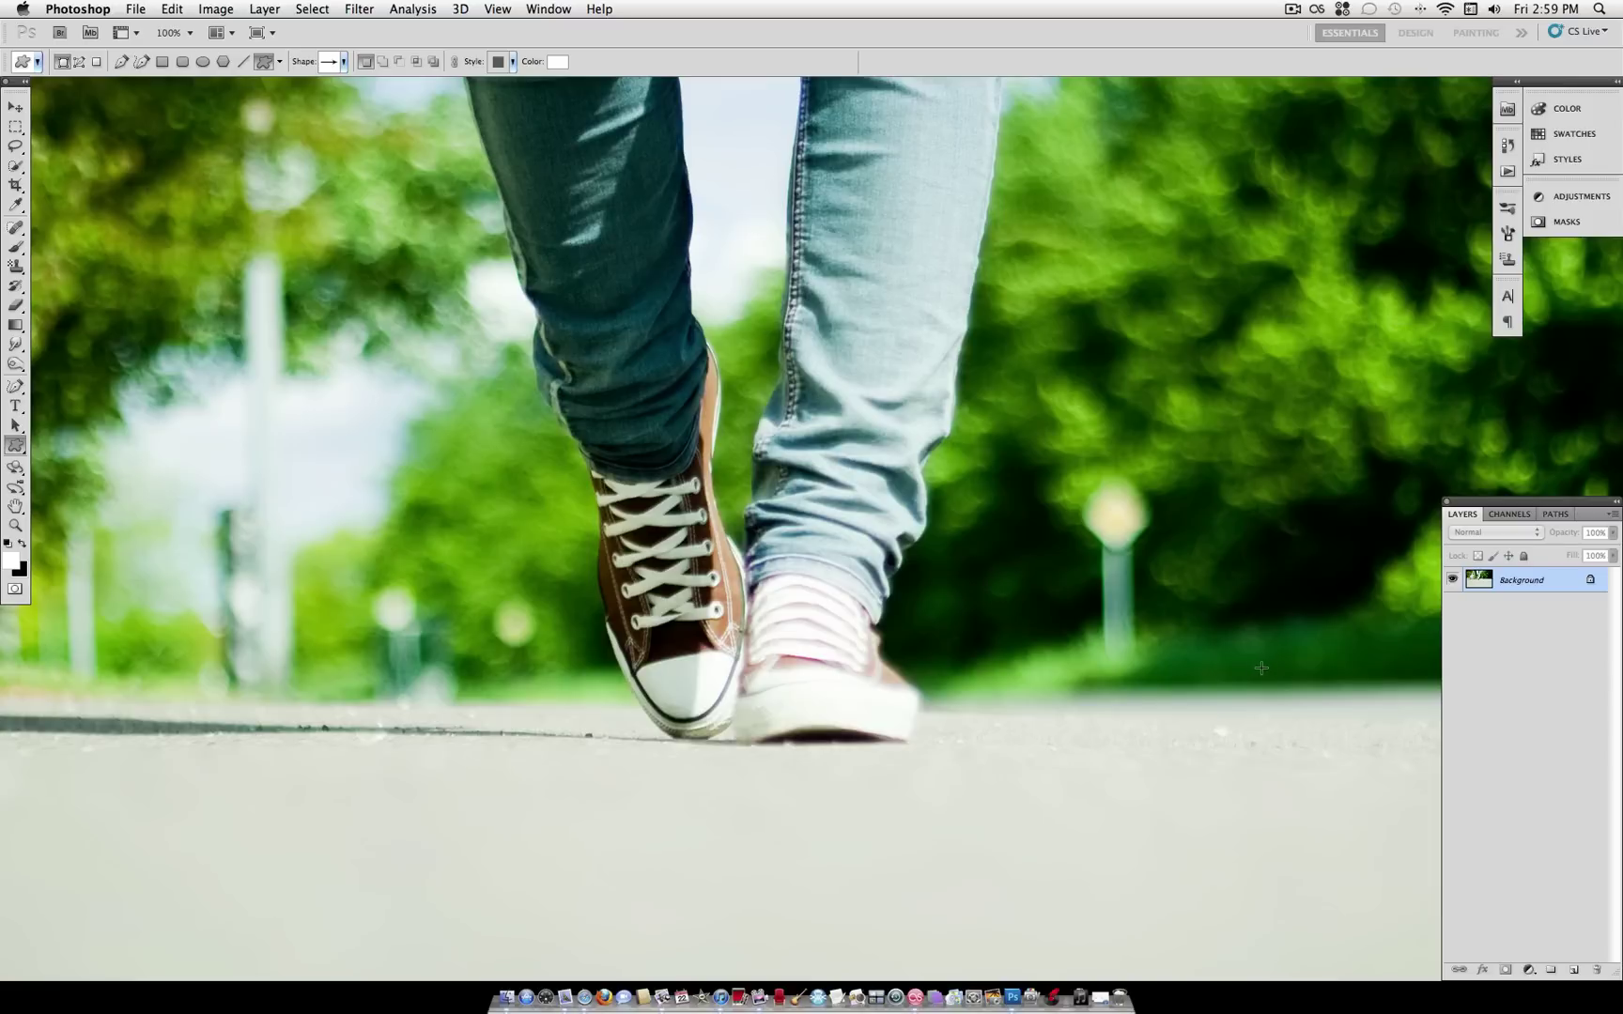
Draw a large white right-pointing arrow across the legs and nudge it slightly down and right
{"action": "left_click_drag", "start_coordinate": [1258, 668], "coordinate": [359, 332]}
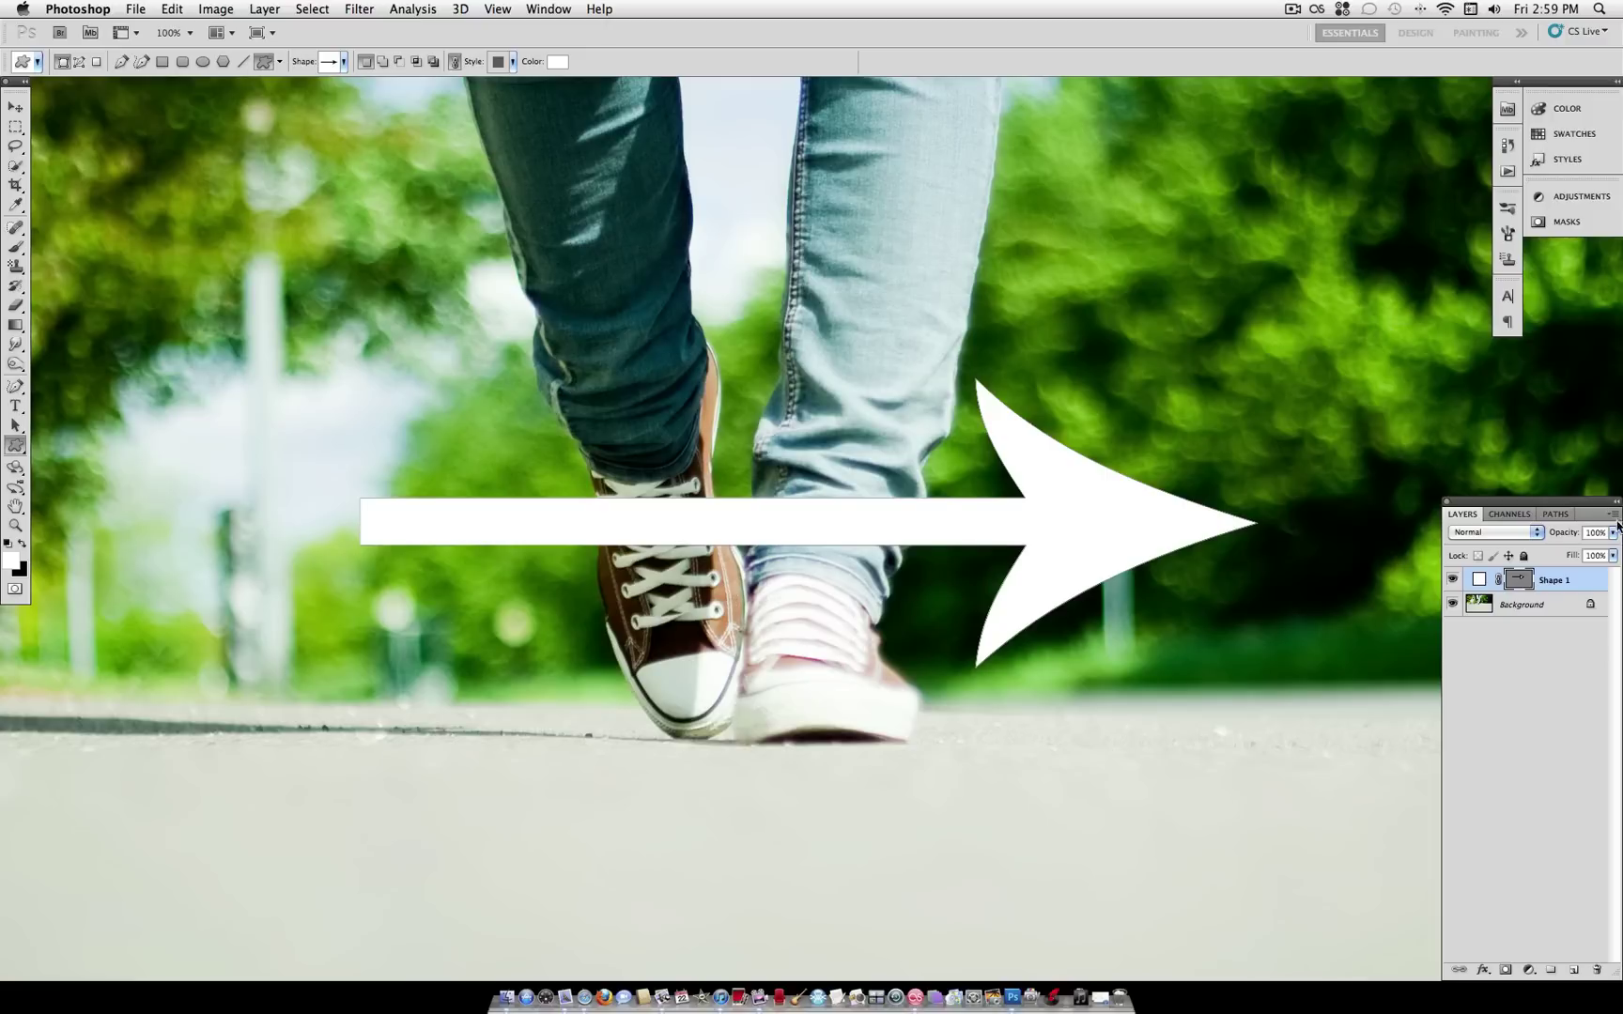
{"action": "left_click", "coordinate": [16, 106]}
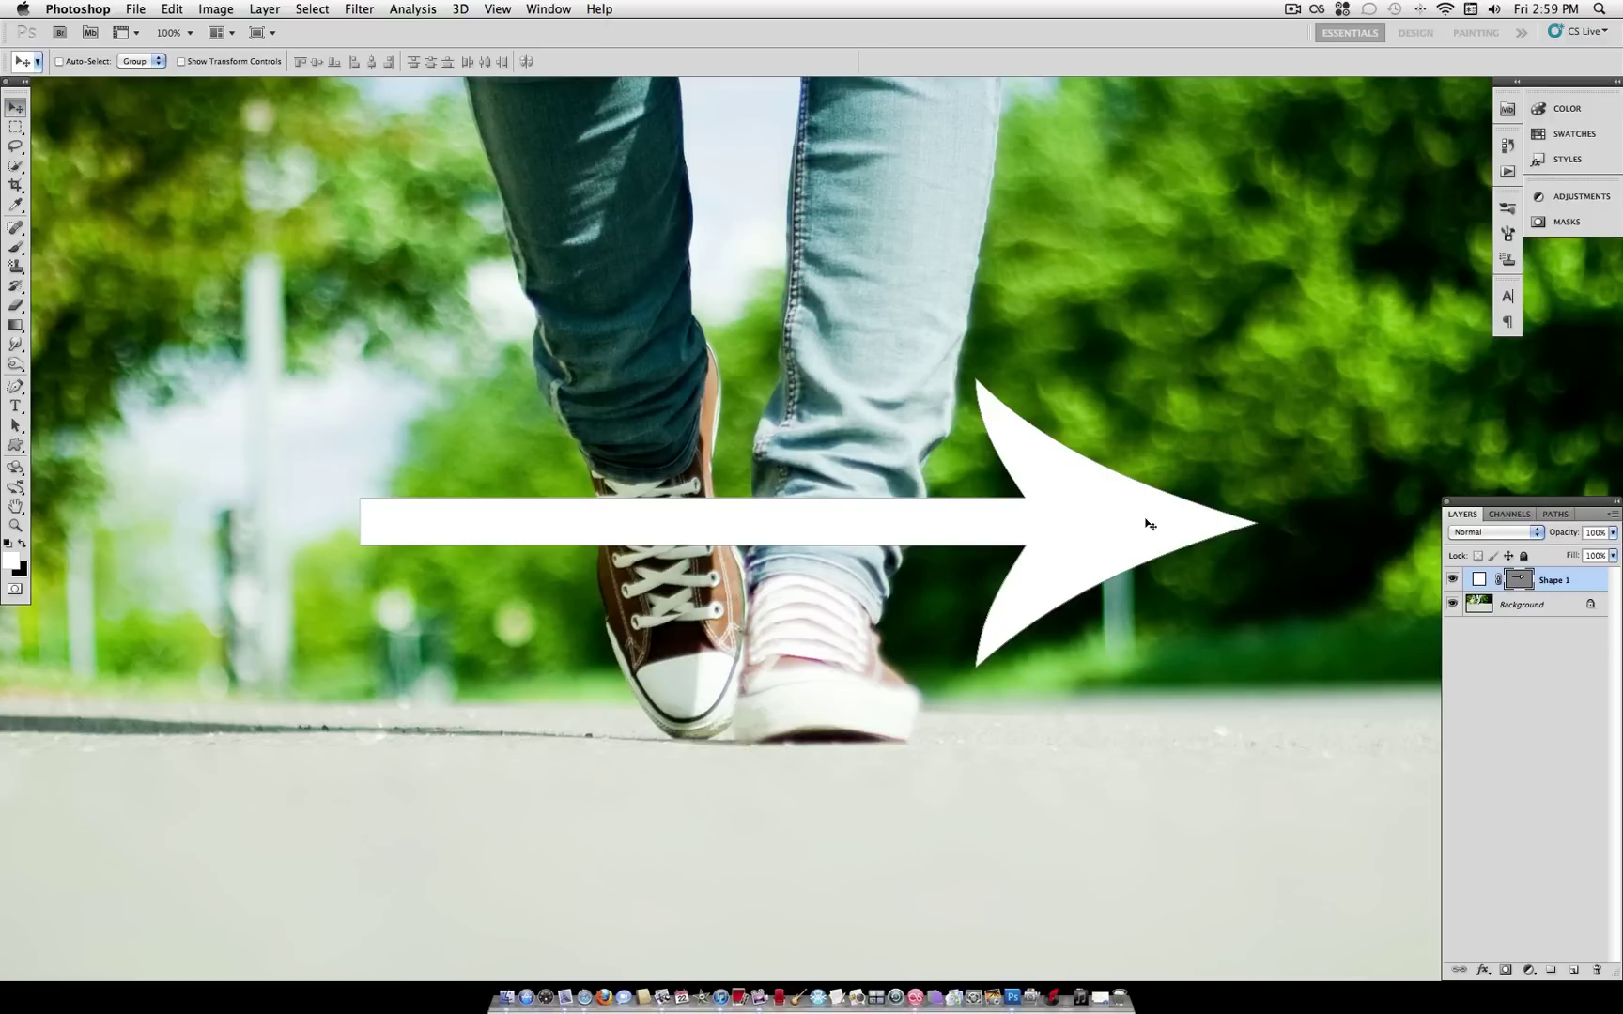
{"action": "mouse_move", "coordinate": [1180, 526]}
{"action": "left_mouse_down"}
{"action": "mouse_move", "coordinate": [1188, 548]}
{"action": "mouse_move", "coordinate": [1195, 517]}
{"action": "left_mouse_up"}
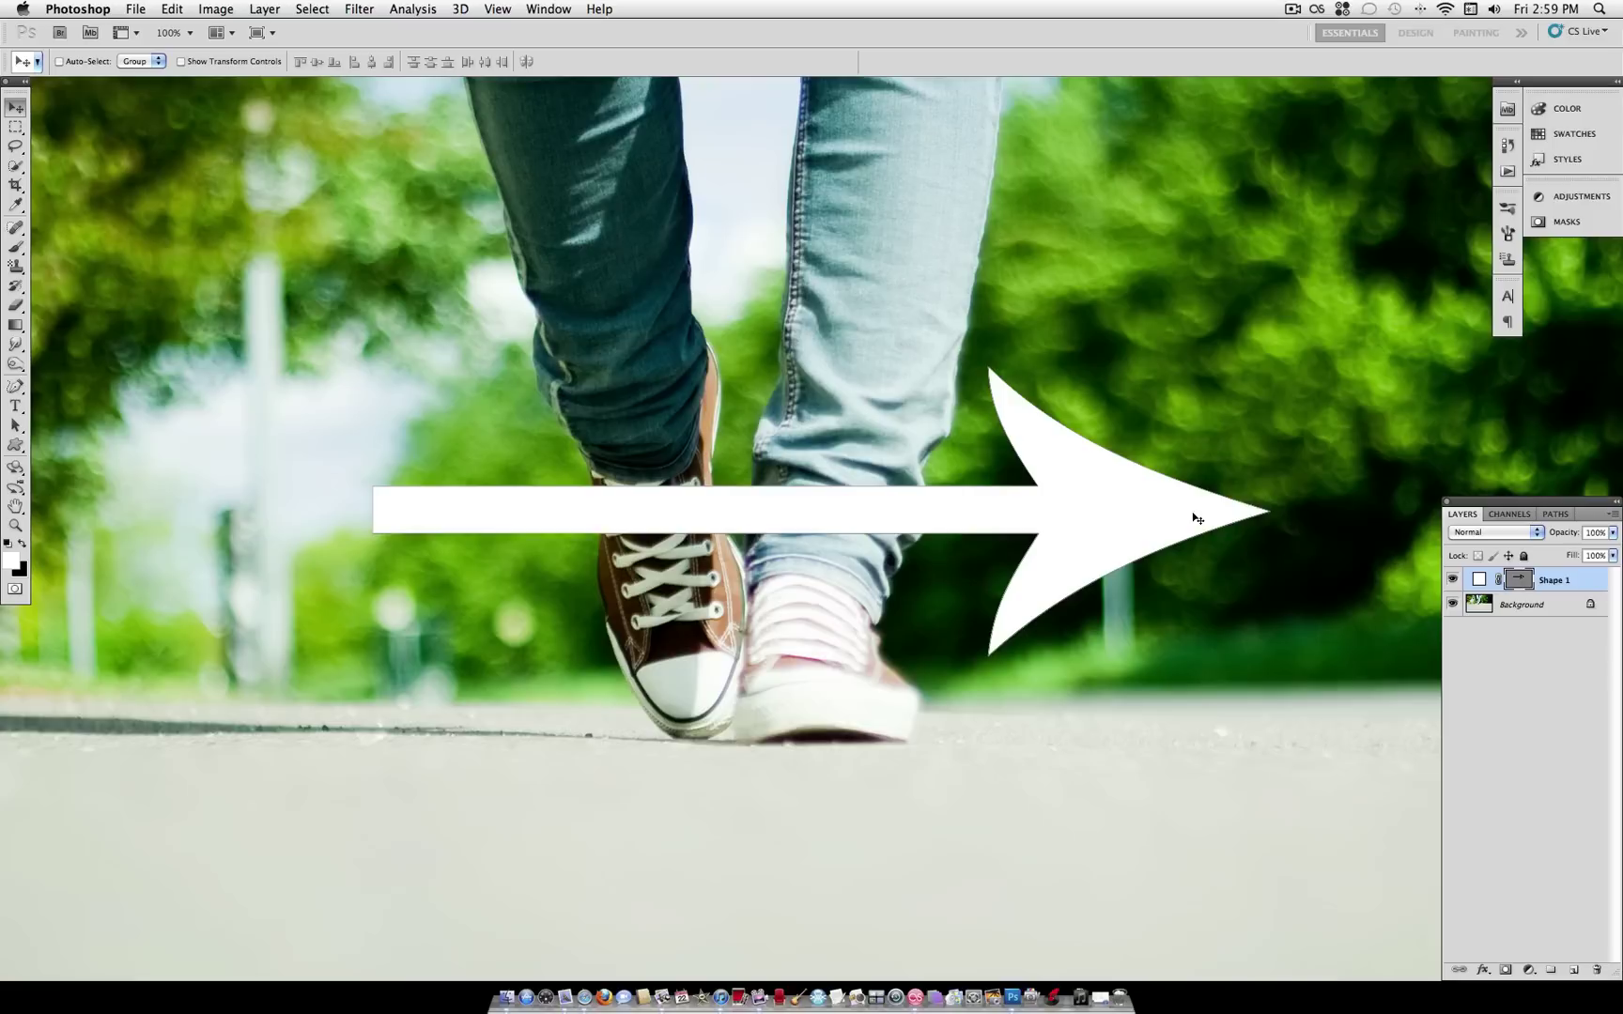
{"action": "left_click", "coordinate": [1557, 606]}
{"action": "left_click", "coordinate": [1561, 579]}
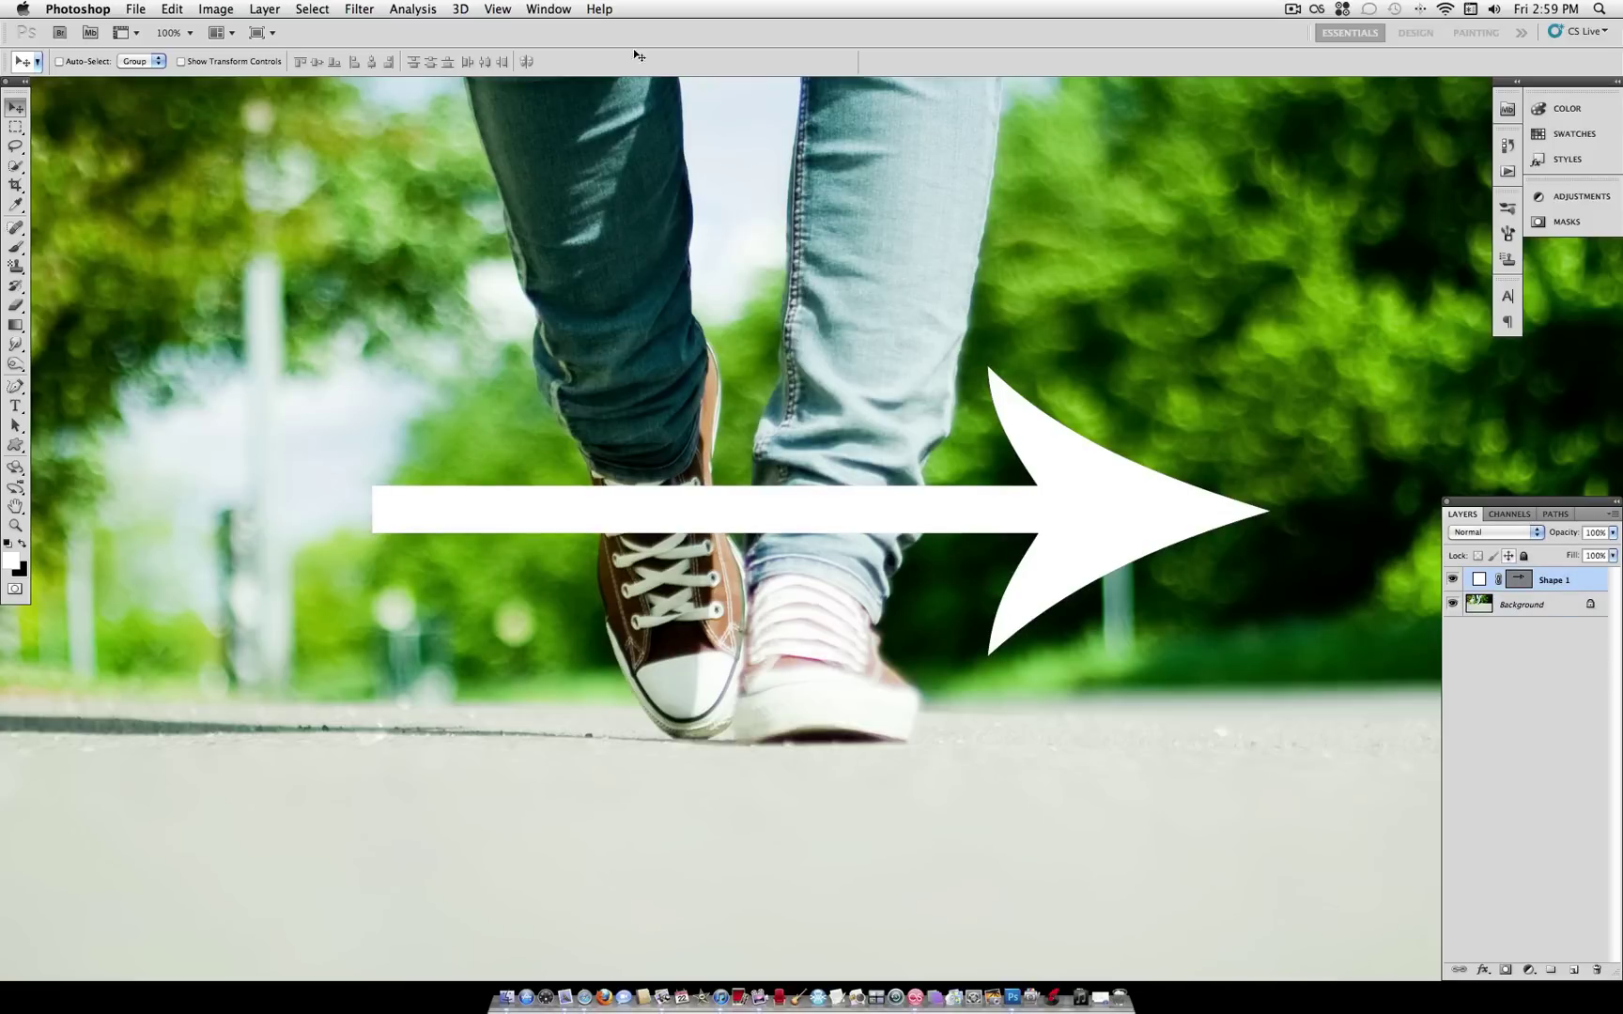
{"action": "left_click", "coordinate": [264, 8]}
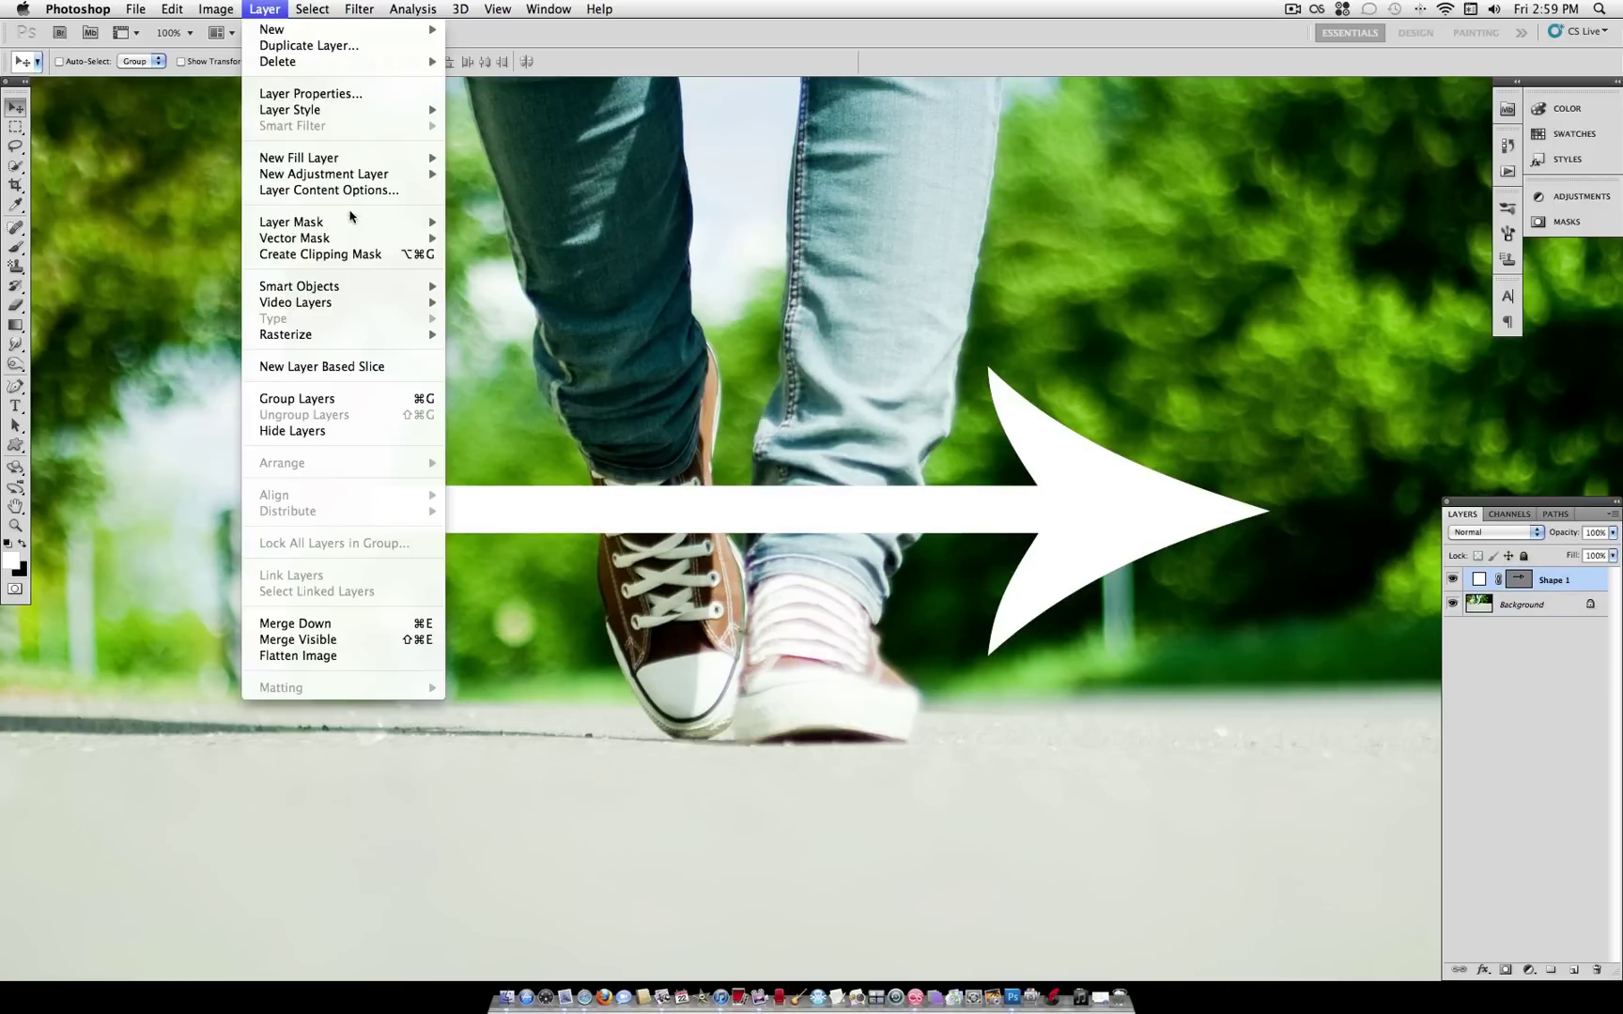
Add a Reveal All layer mask to the arrow and set up a 17 px Brush at 91% hardness
{"action": "mouse_move", "coordinate": [355, 224]}
{"action": "left_click", "coordinate": [532, 227]}
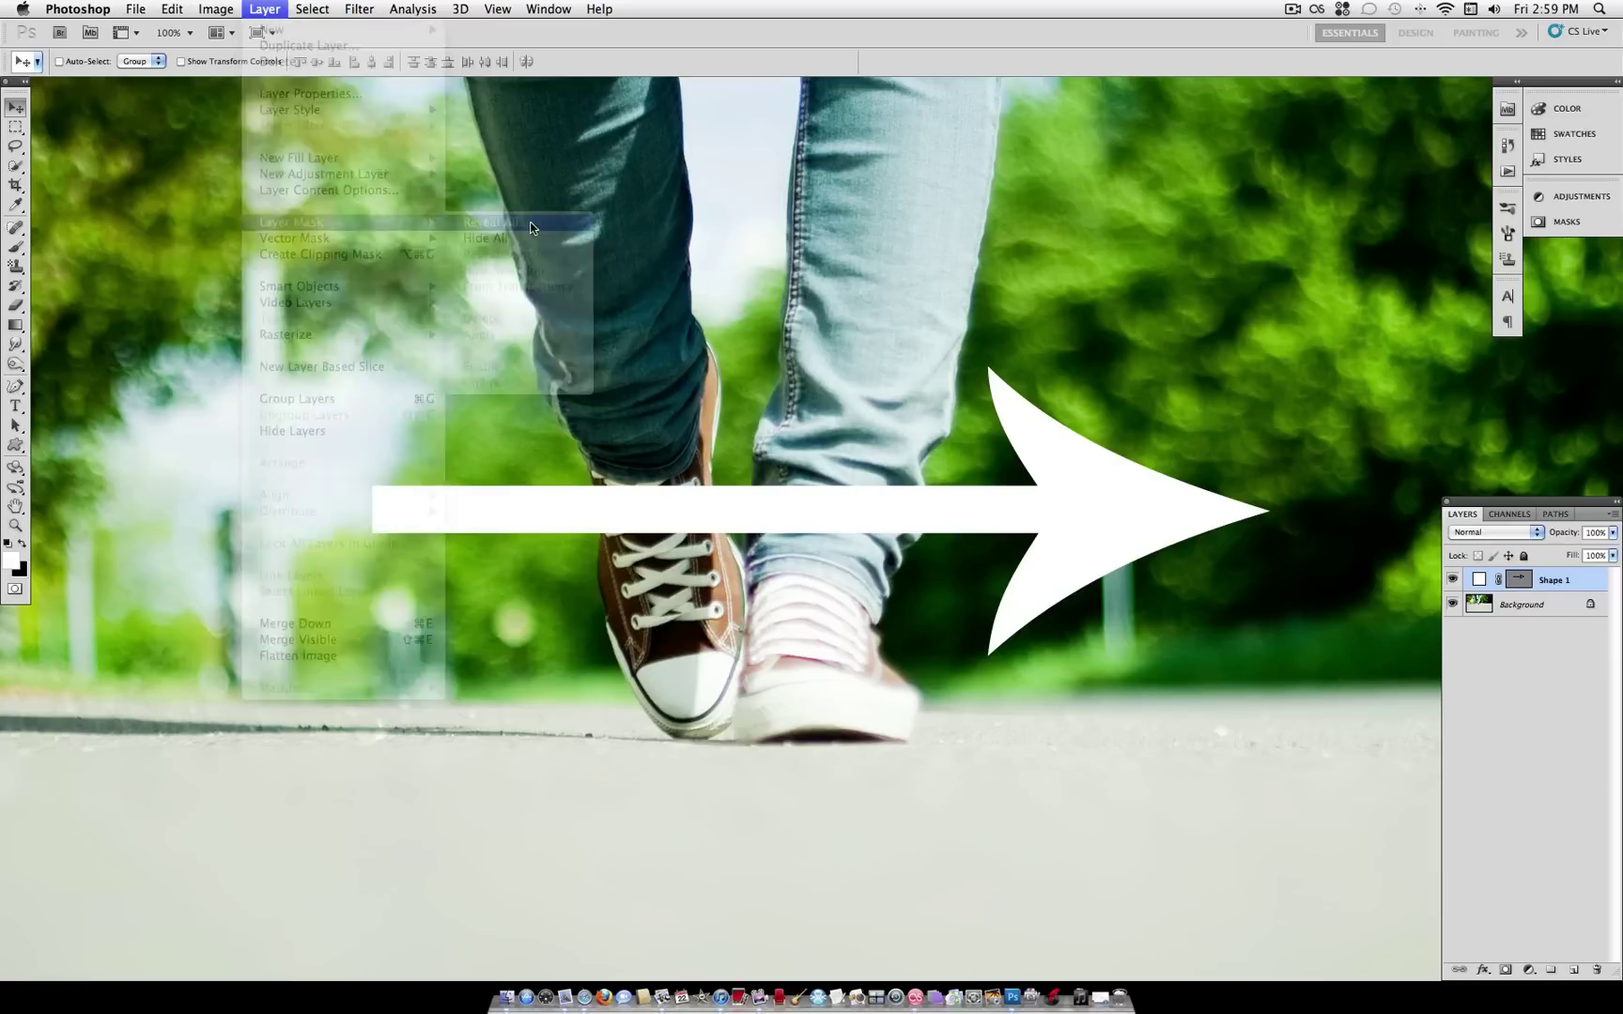
{"action": "left_click", "coordinate": [17, 248]}
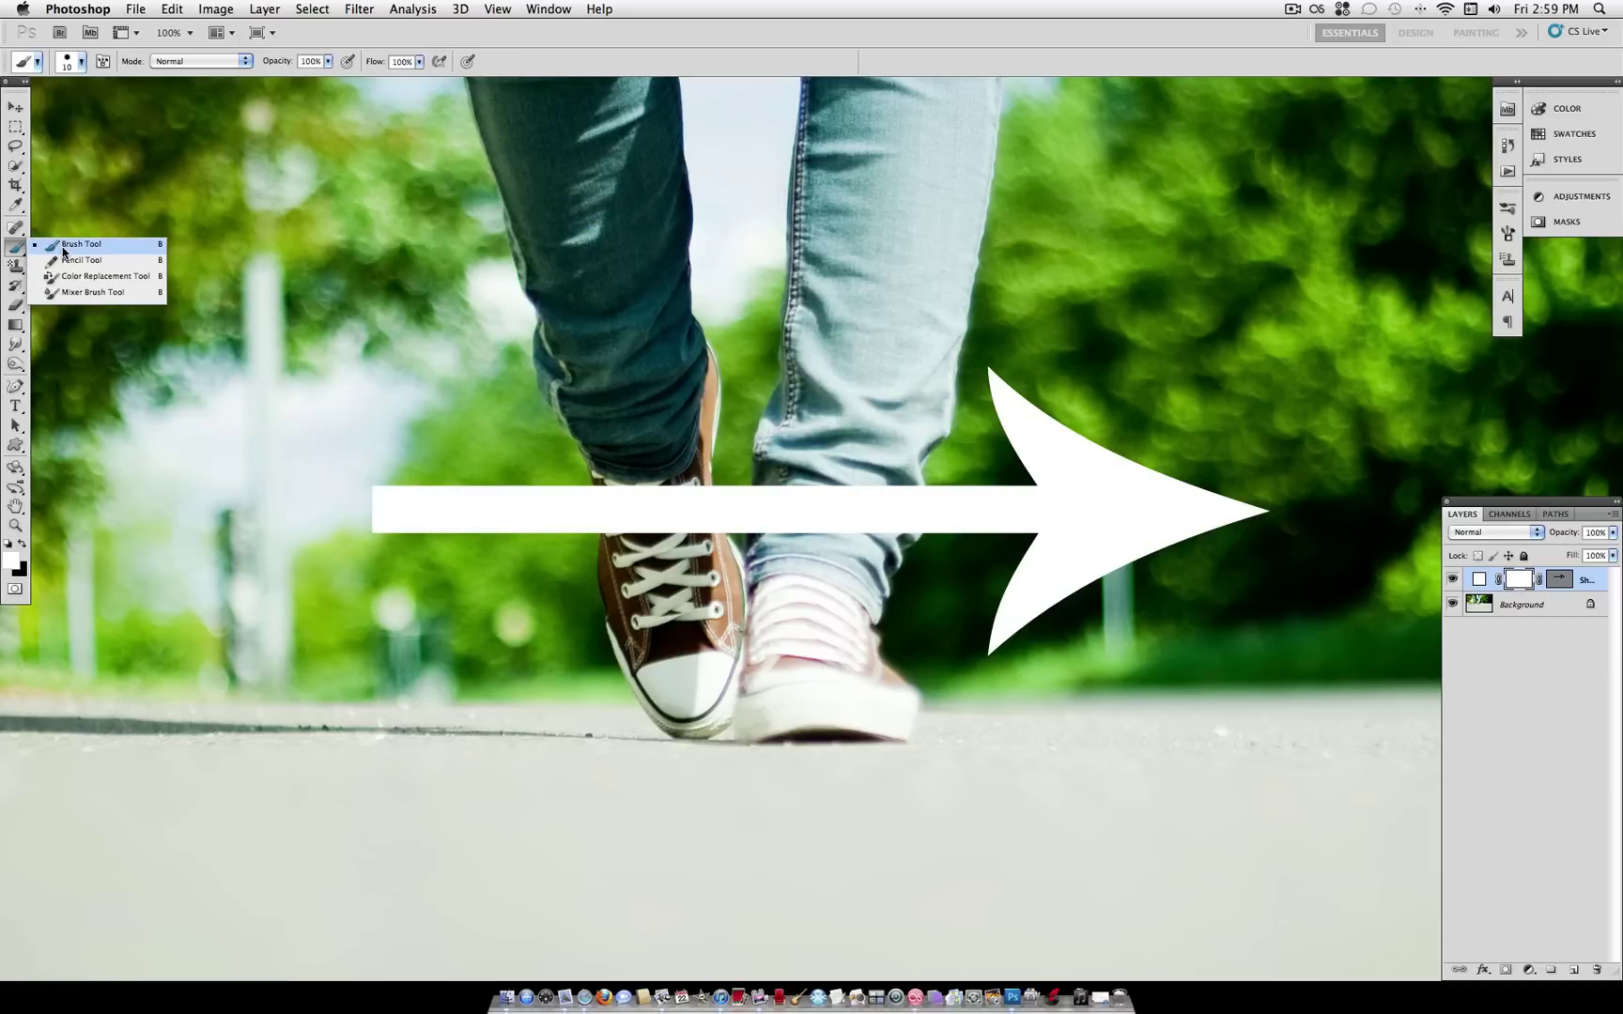
{"action": "left_click", "coordinate": [61, 248]}
{"action": "left_click", "coordinate": [82, 62]}
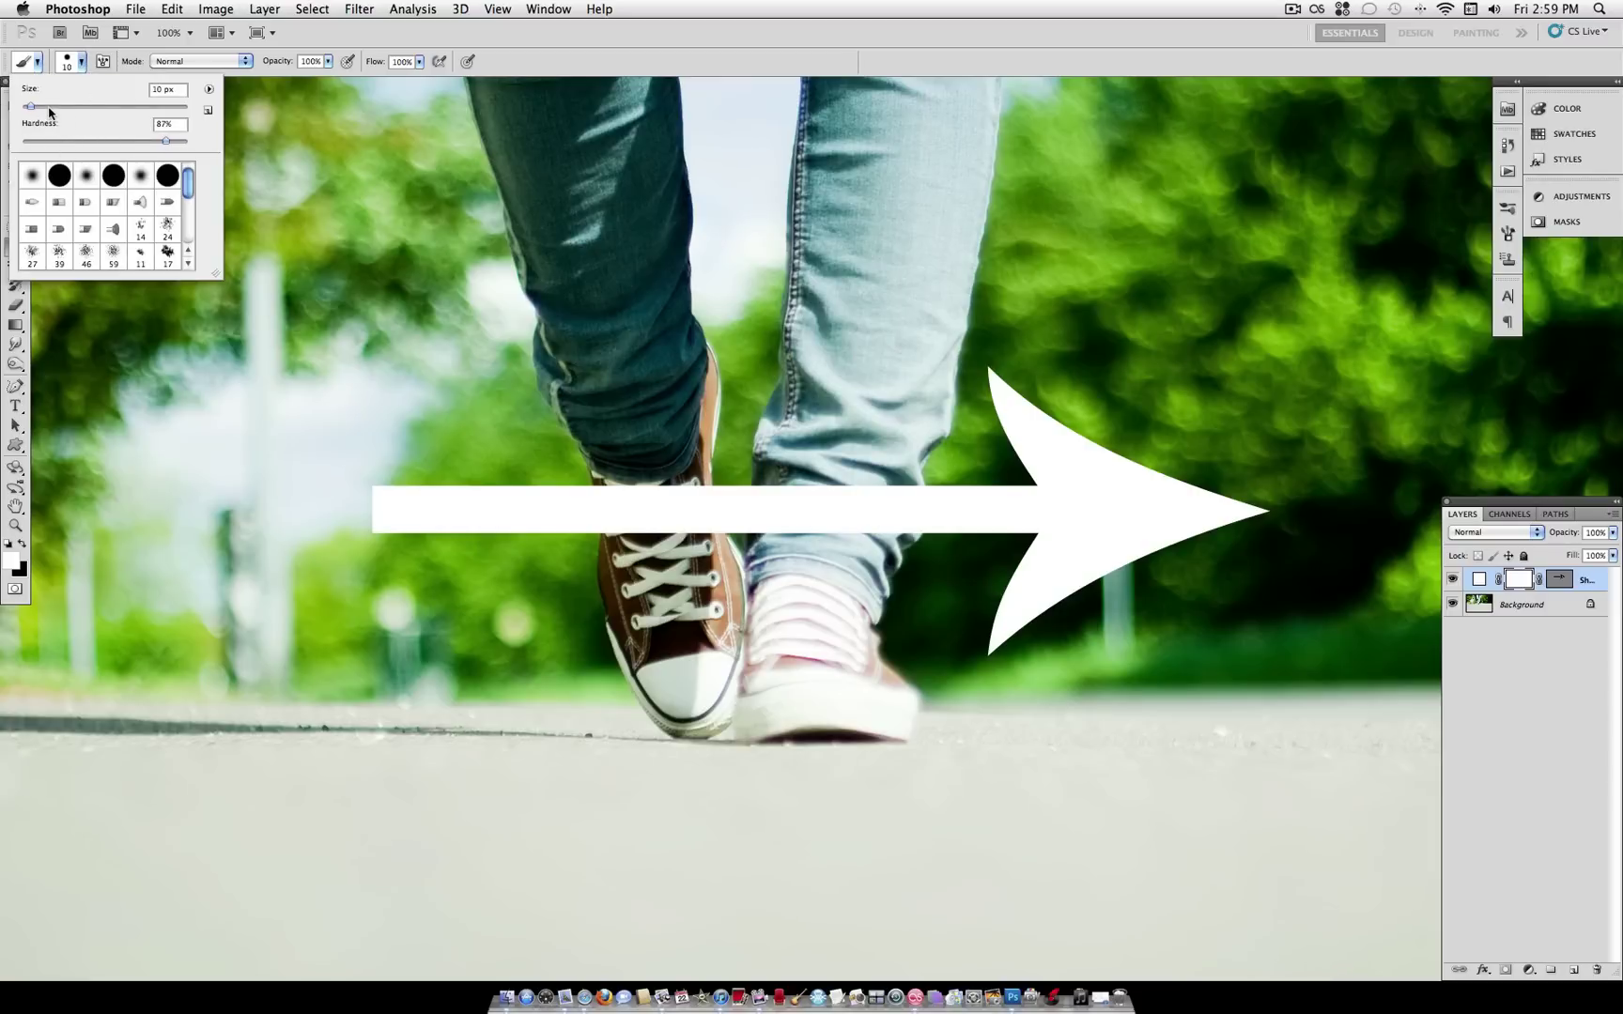
{"action": "left_click_drag", "start_coordinate": [33, 106], "coordinate": [36, 106]}
{"action": "left_click_drag", "start_coordinate": [166, 141], "coordinate": [173, 142]}
{"action": "left_click", "coordinate": [82, 62]}
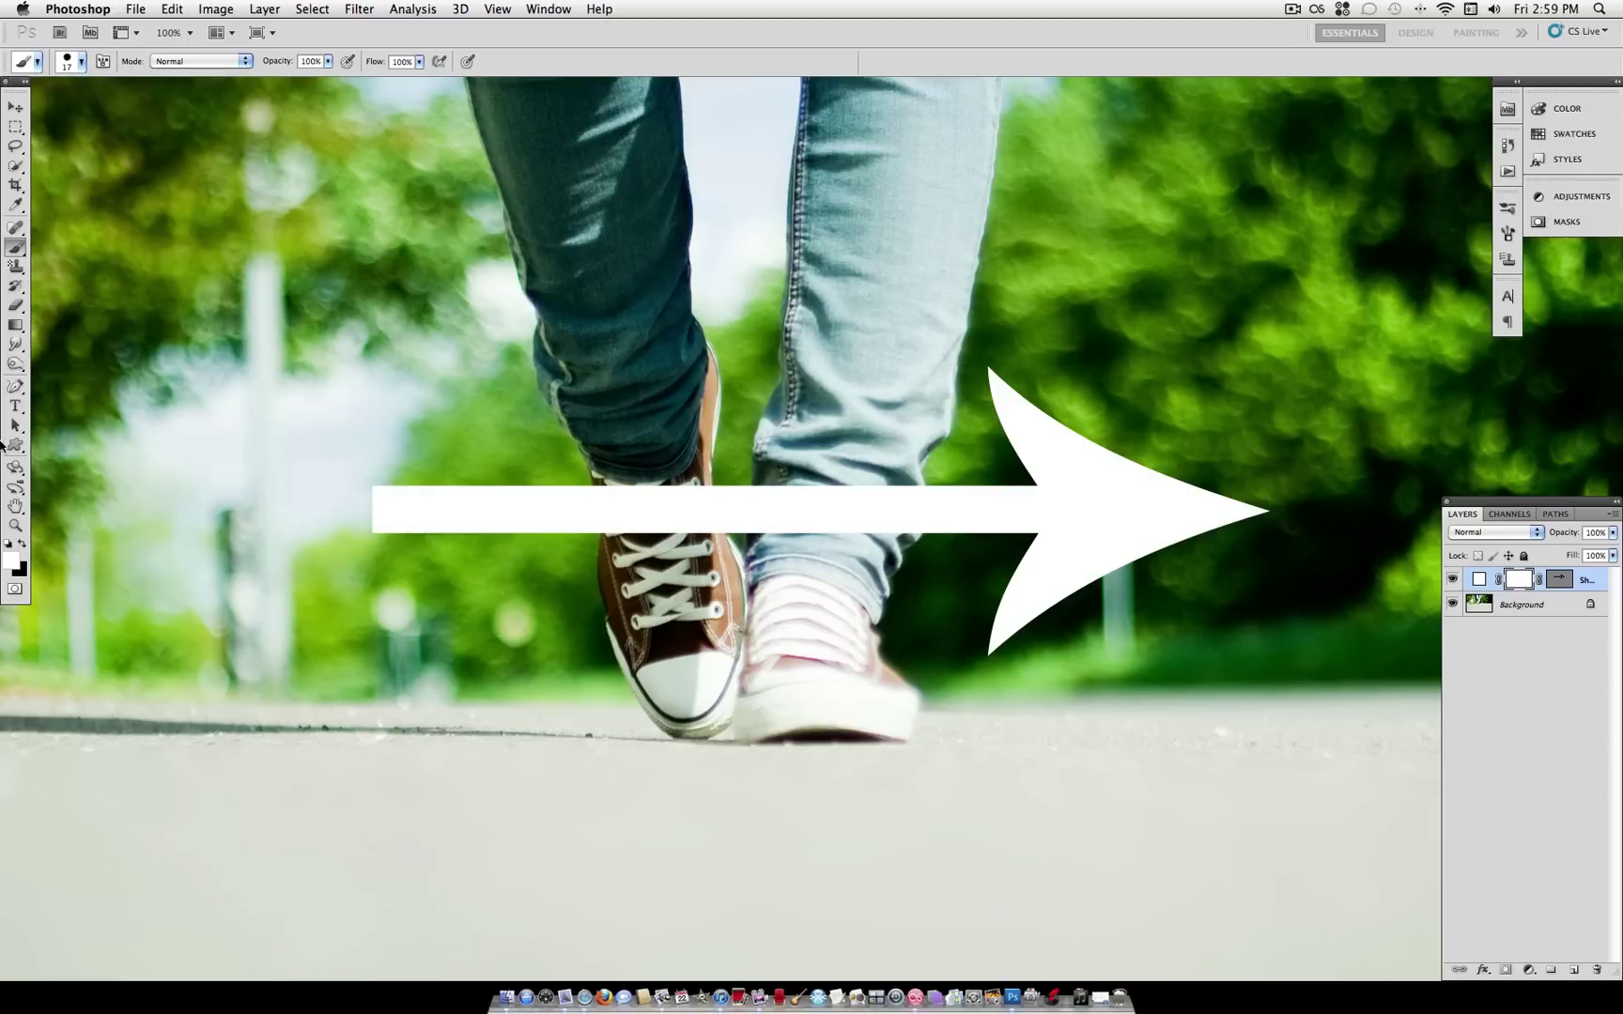
Paint black on the mask, enlarging the brush to 52 px, to hide the shaft behind the right leg
{"action": "left_click", "coordinate": [18, 543]}
{"action": "mouse_move", "coordinate": [910, 476]}
{"action": "left_mouse_down"}
{"action": "mouse_move", "coordinate": [911, 537]}
{"action": "mouse_move", "coordinate": [910, 479]}
{"action": "mouse_move", "coordinate": [912, 554]}
{"action": "mouse_move", "coordinate": [901, 463]}
{"action": "mouse_move", "coordinate": [885, 526]}
{"action": "left_mouse_up"}
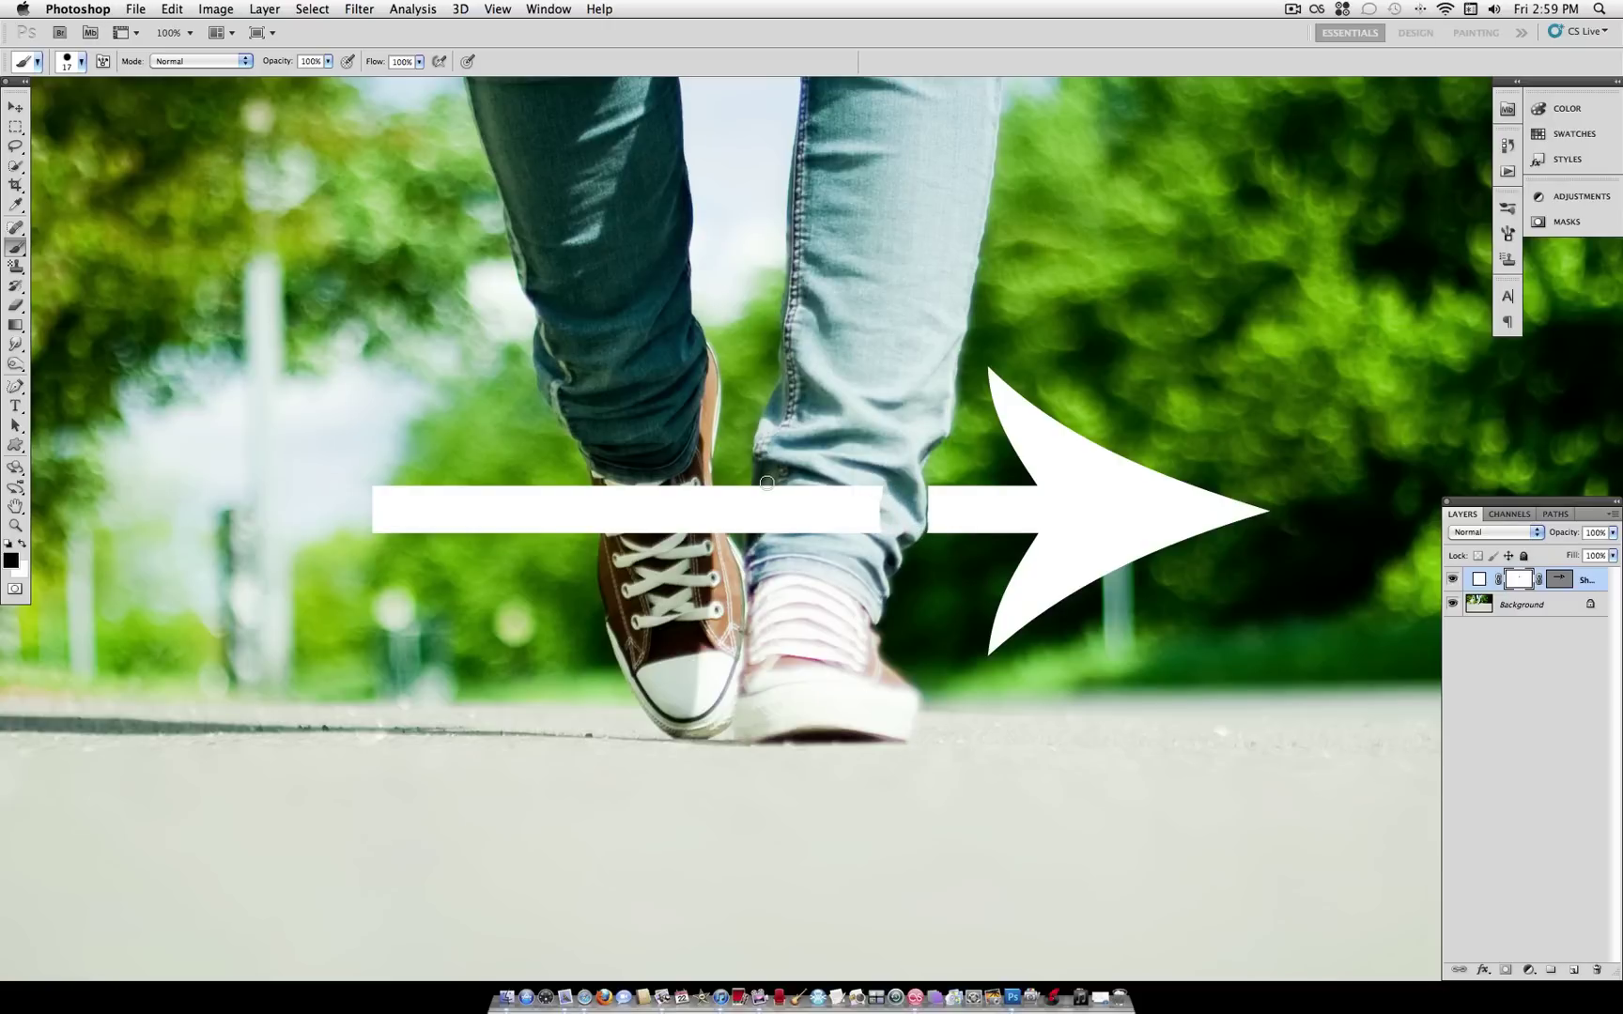
{"action": "mouse_move", "coordinate": [767, 482]}
{"action": "left_mouse_down"}
{"action": "mouse_move", "coordinate": [752, 540]}
{"action": "mouse_move", "coordinate": [751, 484]}
{"action": "mouse_move", "coordinate": [754, 545]}
{"action": "mouse_move", "coordinate": [776, 474]}
{"action": "left_mouse_up"}
{"action": "left_click", "coordinate": [83, 62]}
{"action": "left_click_drag", "start_coordinate": [36, 106], "coordinate": [67, 107]}
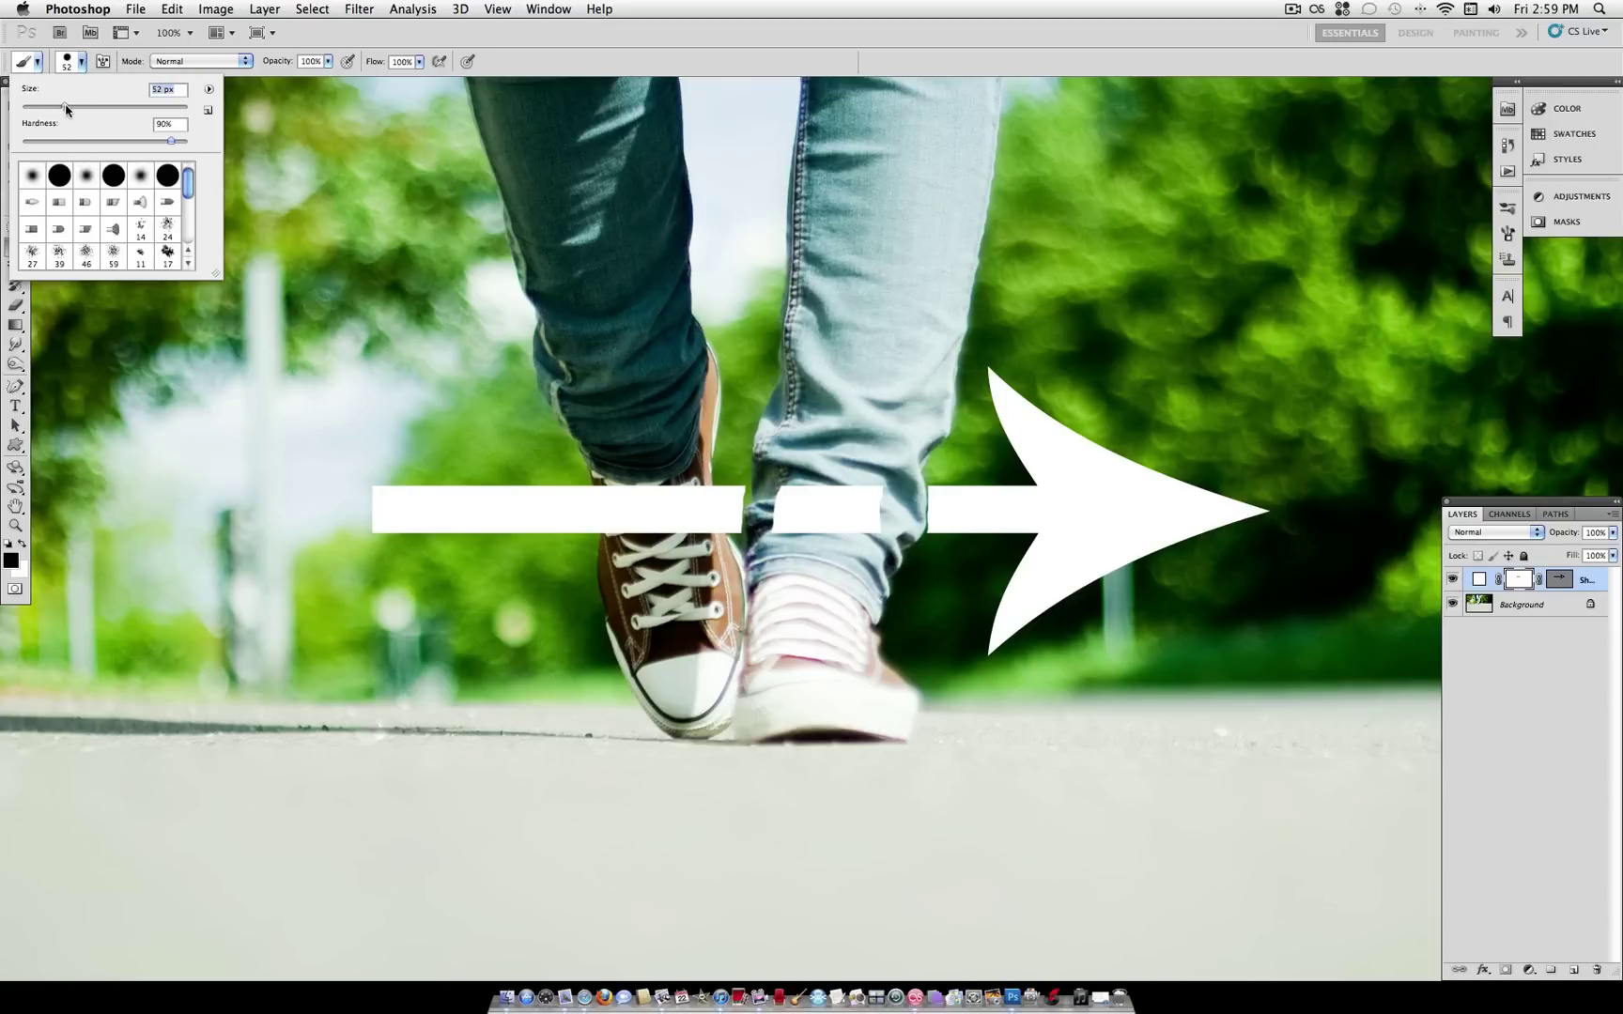
{"action": "left_click", "coordinate": [786, 514]}
{"action": "mouse_move", "coordinate": [786, 514]}
{"action": "left_mouse_down"}
{"action": "mouse_move", "coordinate": [788, 467]}
{"action": "mouse_move", "coordinate": [826, 479]}
{"action": "mouse_move", "coordinate": [838, 506]}
{"action": "mouse_move", "coordinate": [878, 511]}
{"action": "left_mouse_up"}
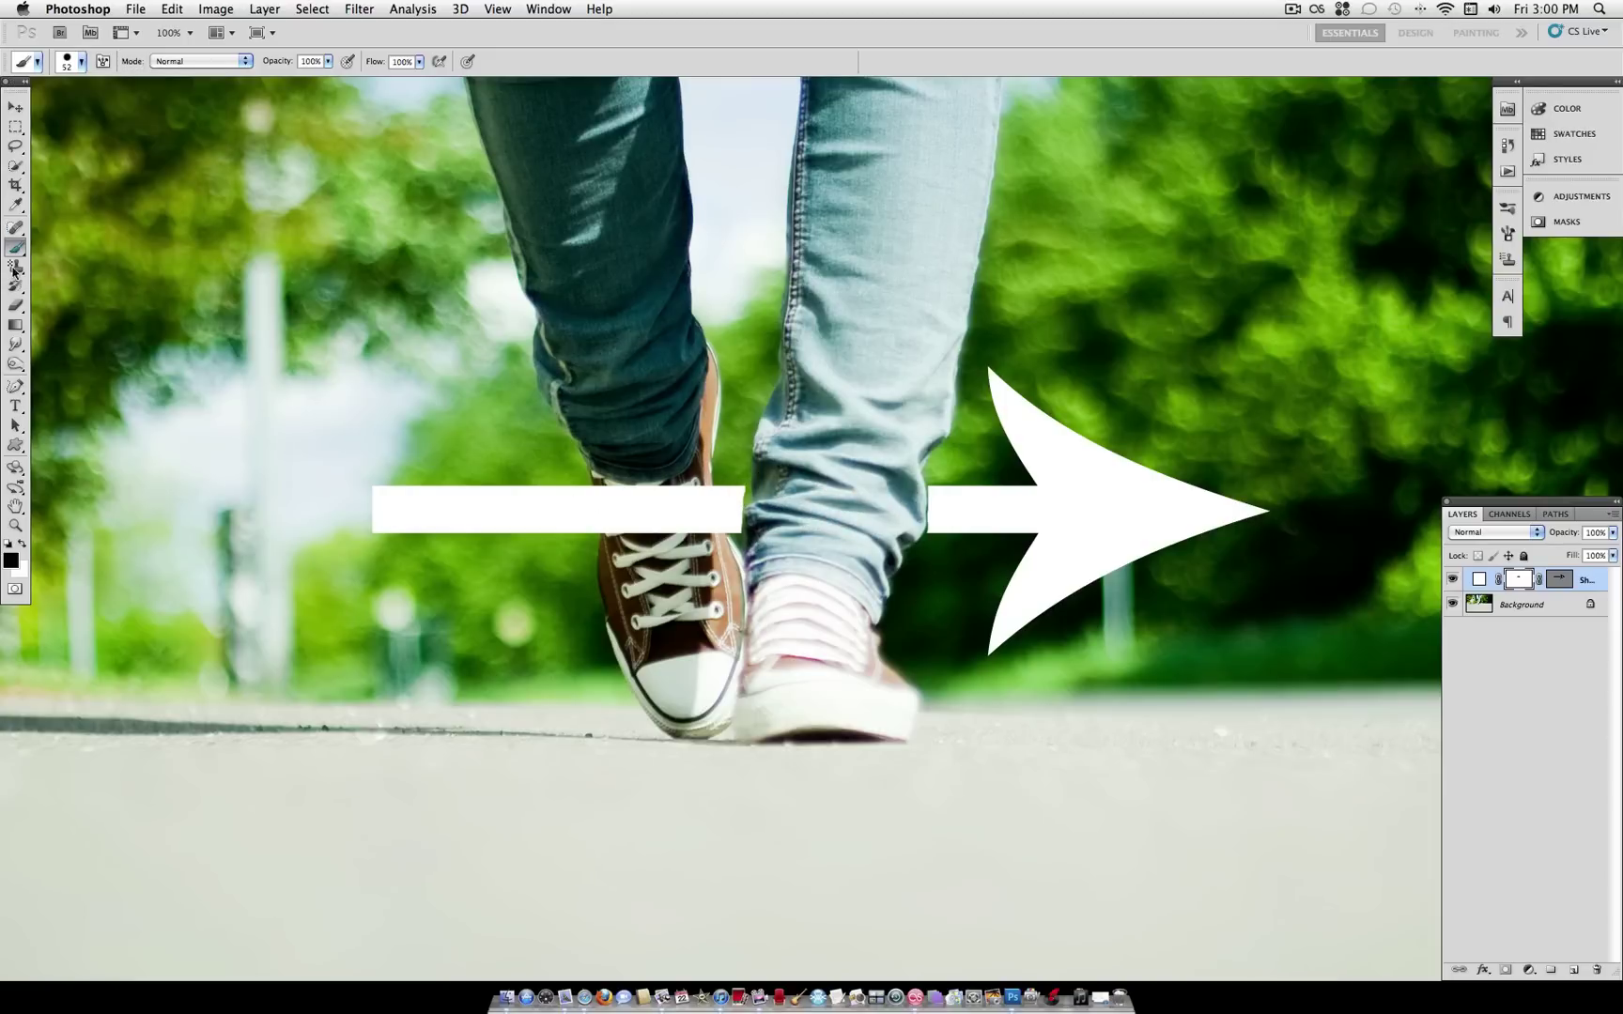
Switch the foreground colour to white and shrink the brush to 14 px
{"action": "left_click", "coordinate": [22, 544]}
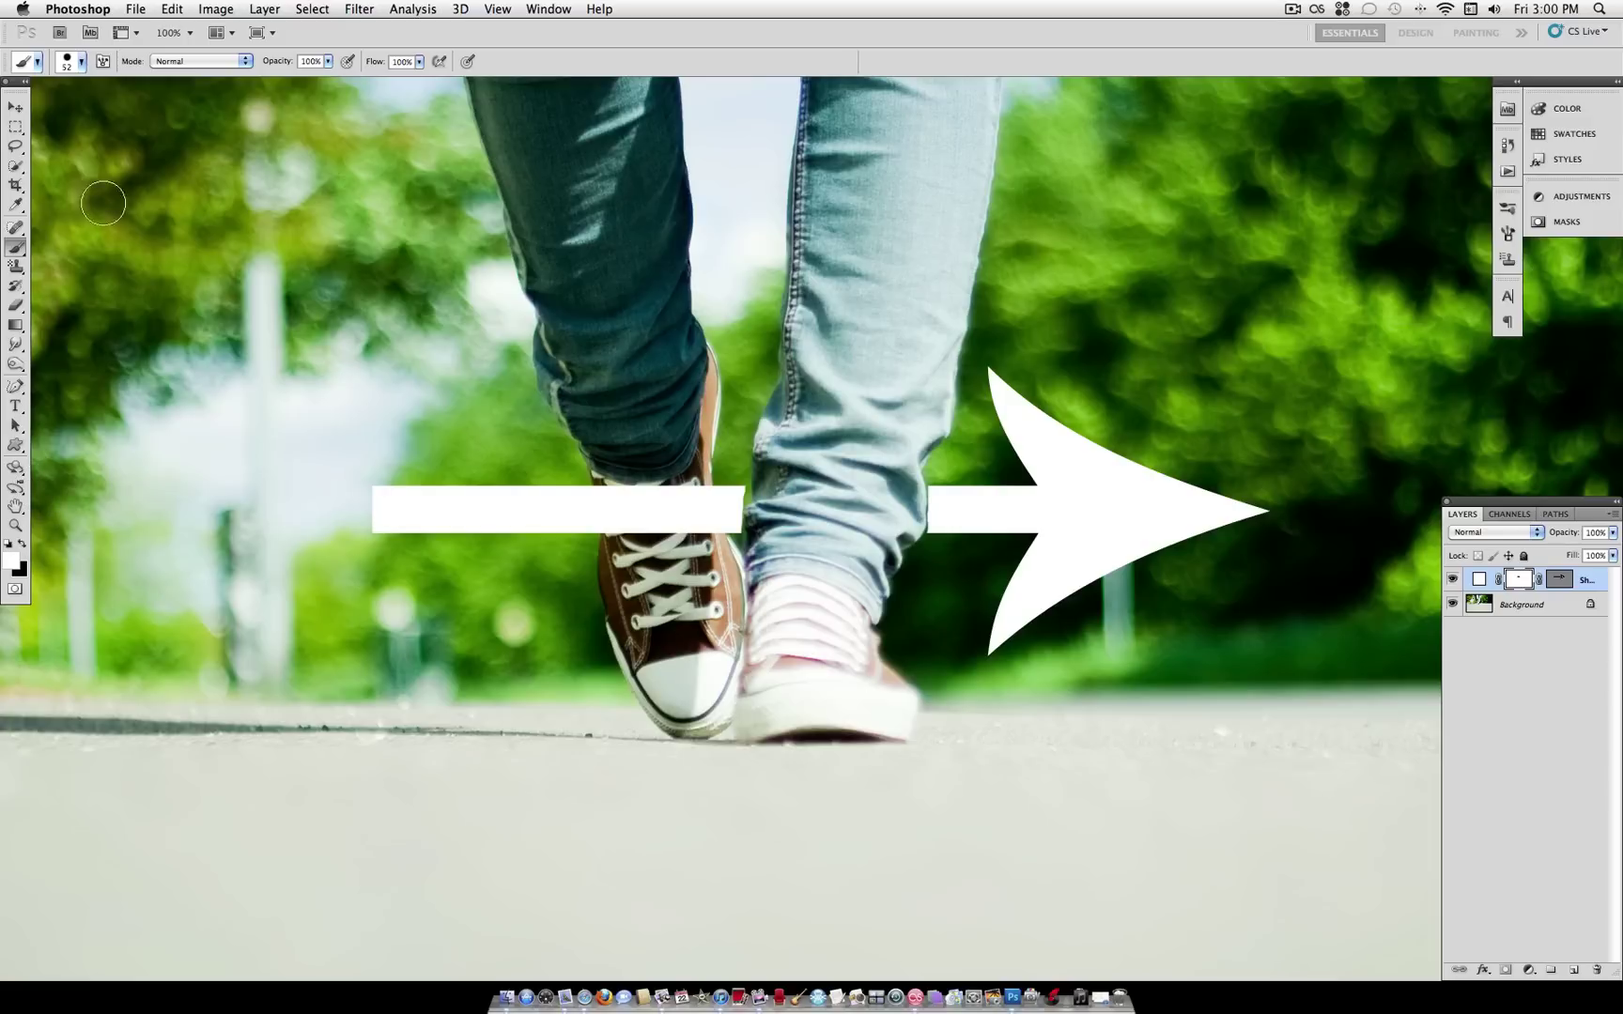
{"action": "left_click", "coordinate": [68, 62]}
{"action": "left_click_drag", "start_coordinate": [53, 106], "coordinate": [29, 106]}
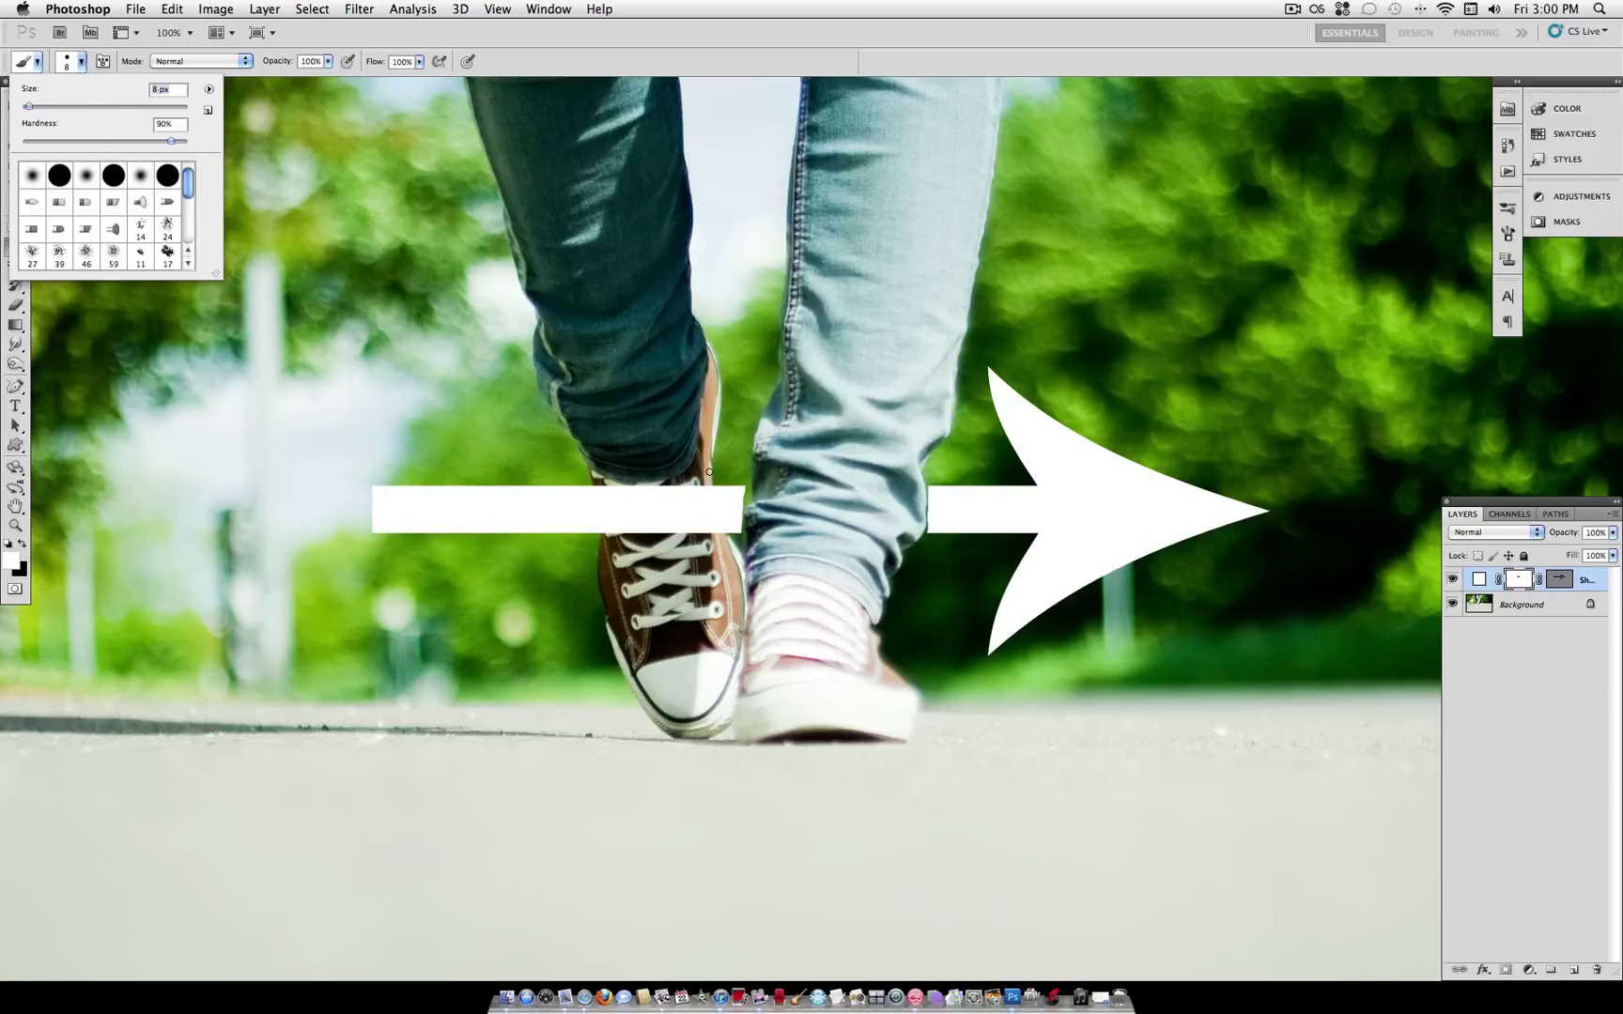
{"action": "left_click", "coordinate": [740, 499]}
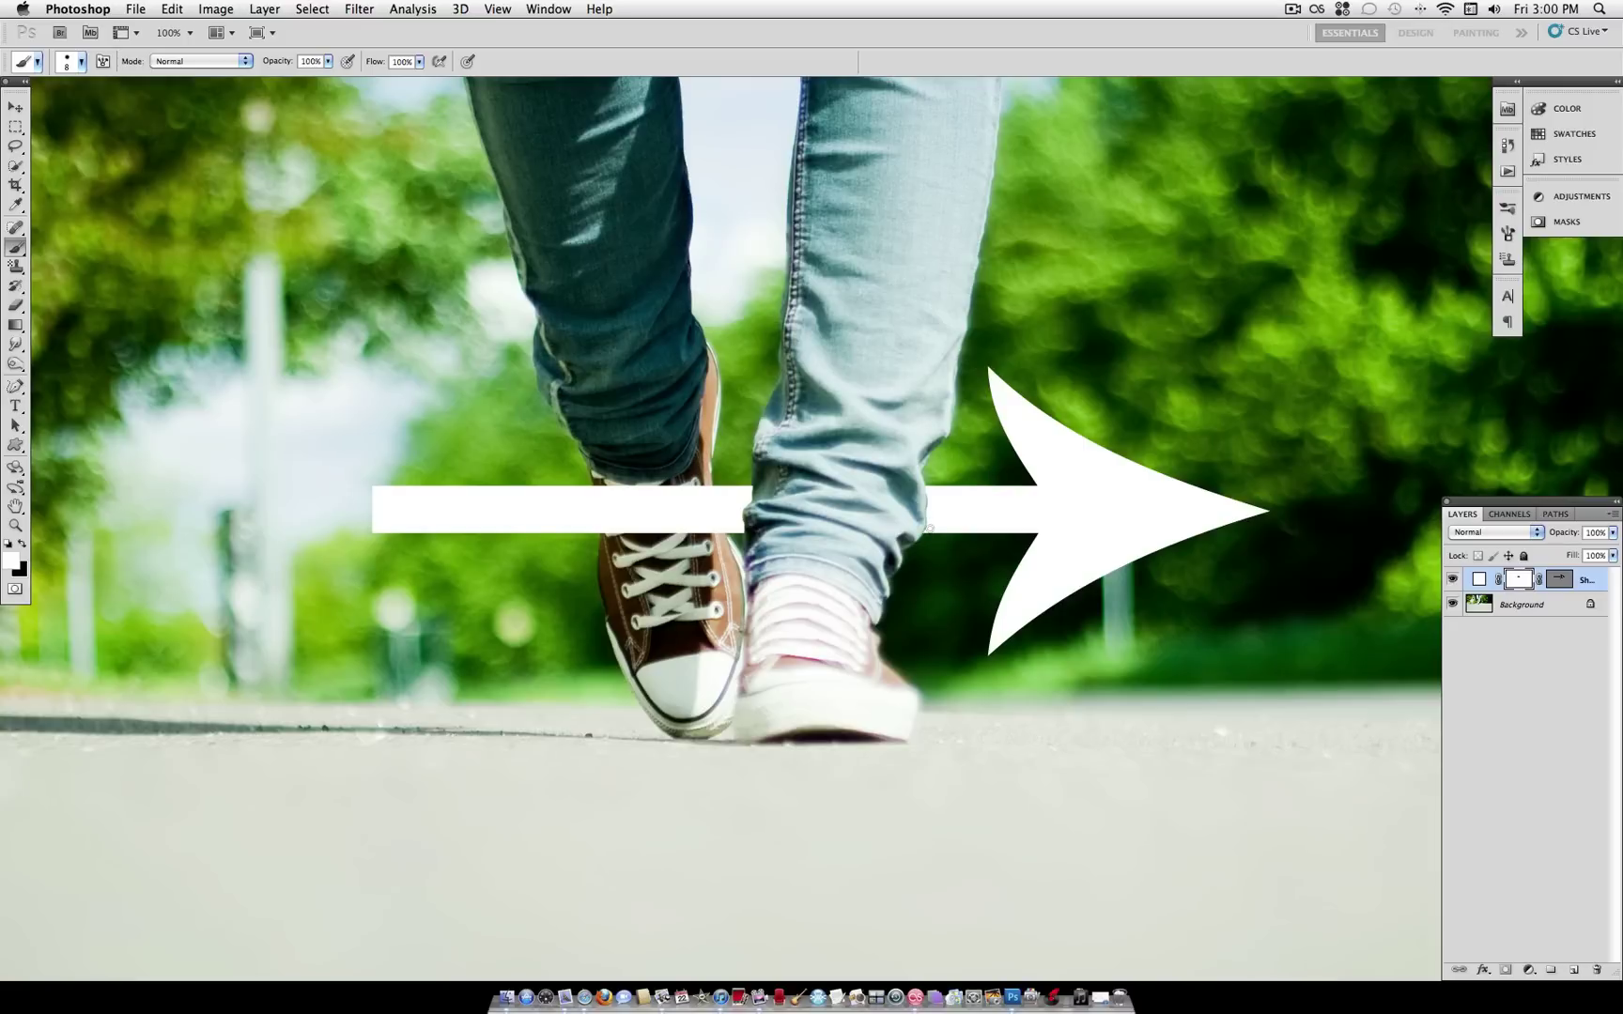
Choose the plain freehand Lasso Tool from the lasso flyout
{"action": "left_click", "coordinate": [15, 146]}
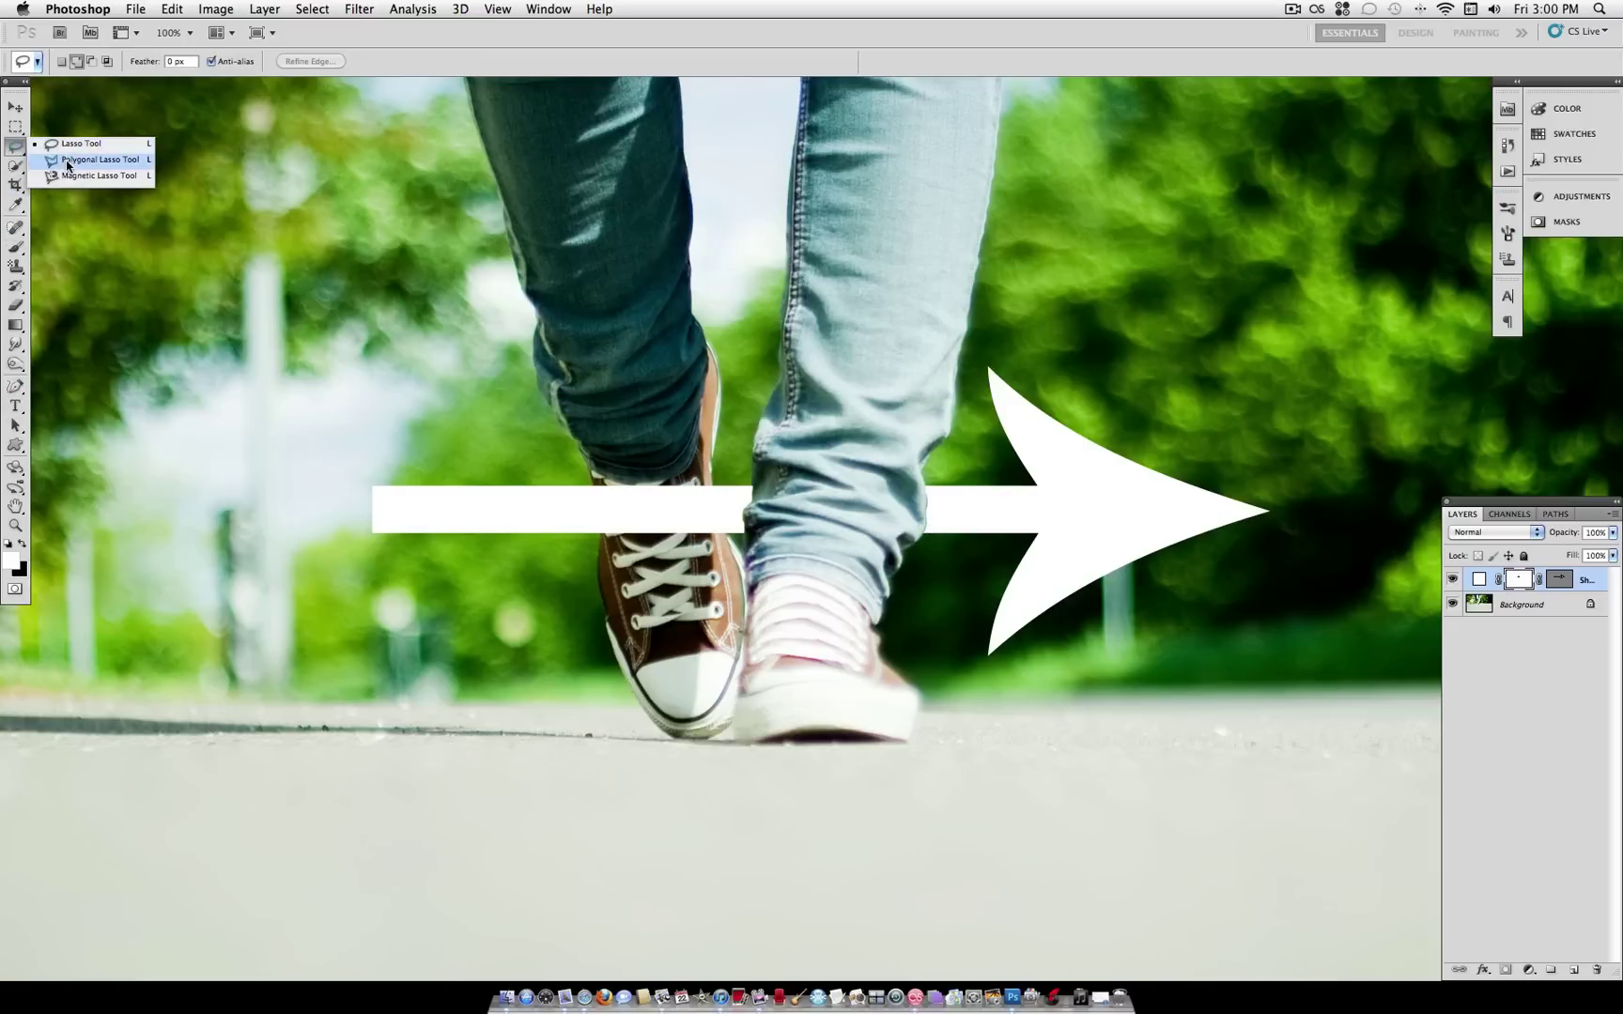
{"action": "left_click", "coordinate": [13, 148]}
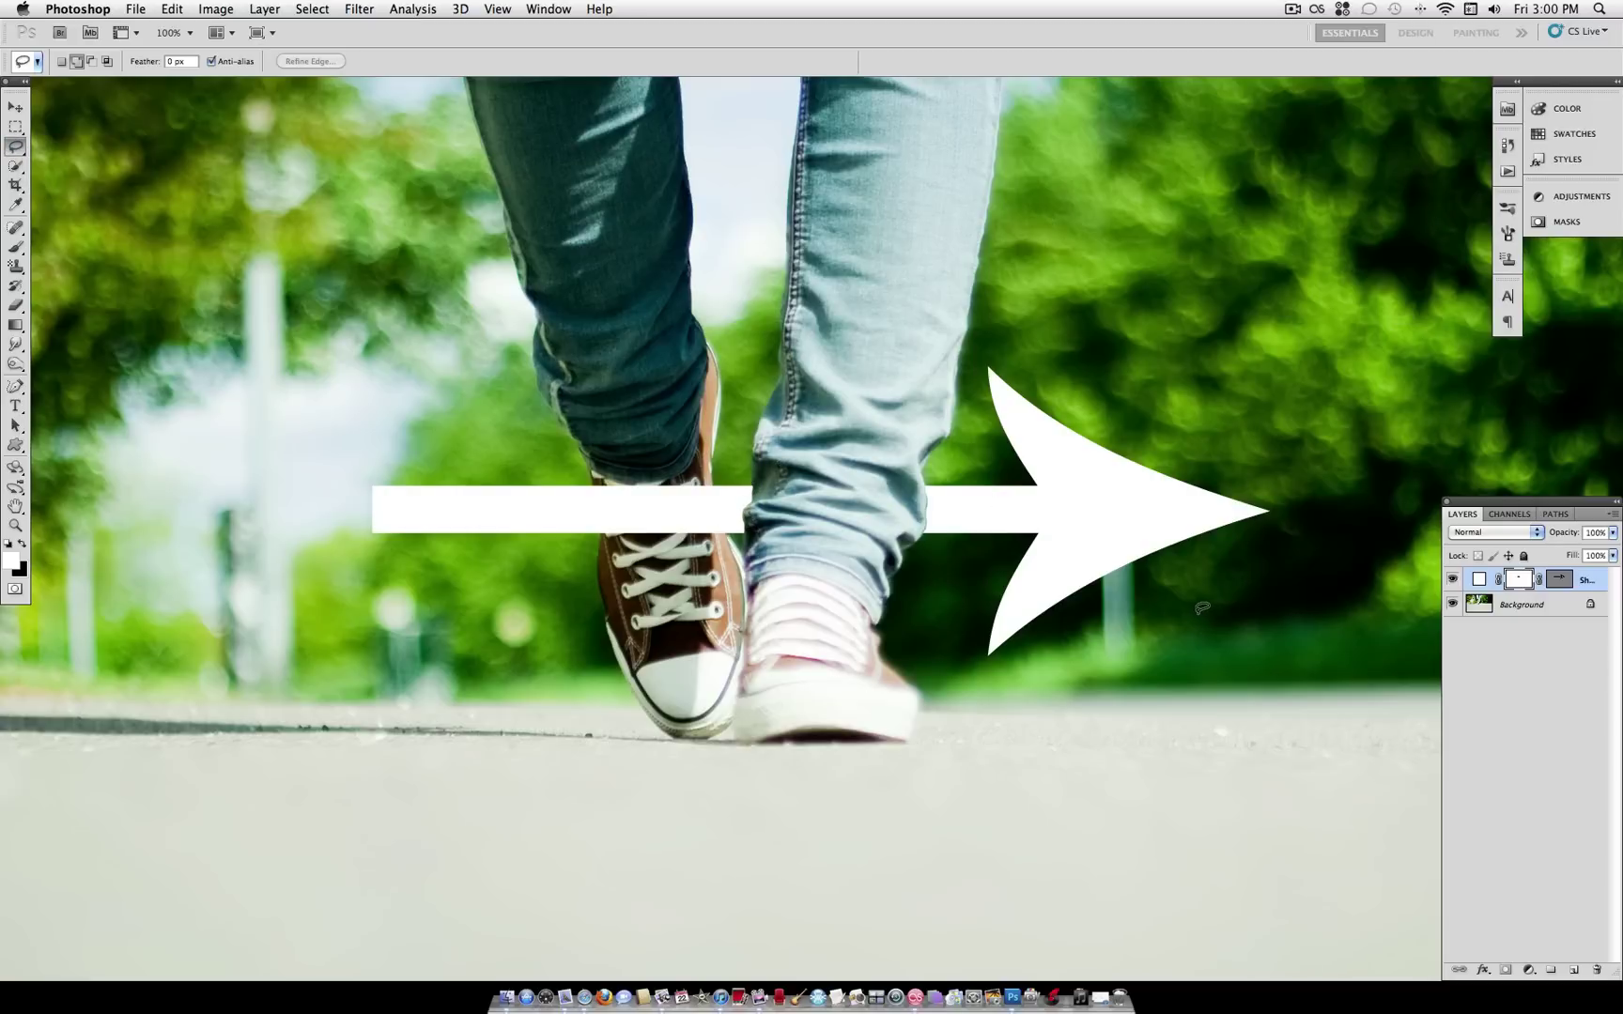
{"action": "scroll", "coordinate": [1188, 613], "scroll_direction": "up", "scroll_amount": 2}
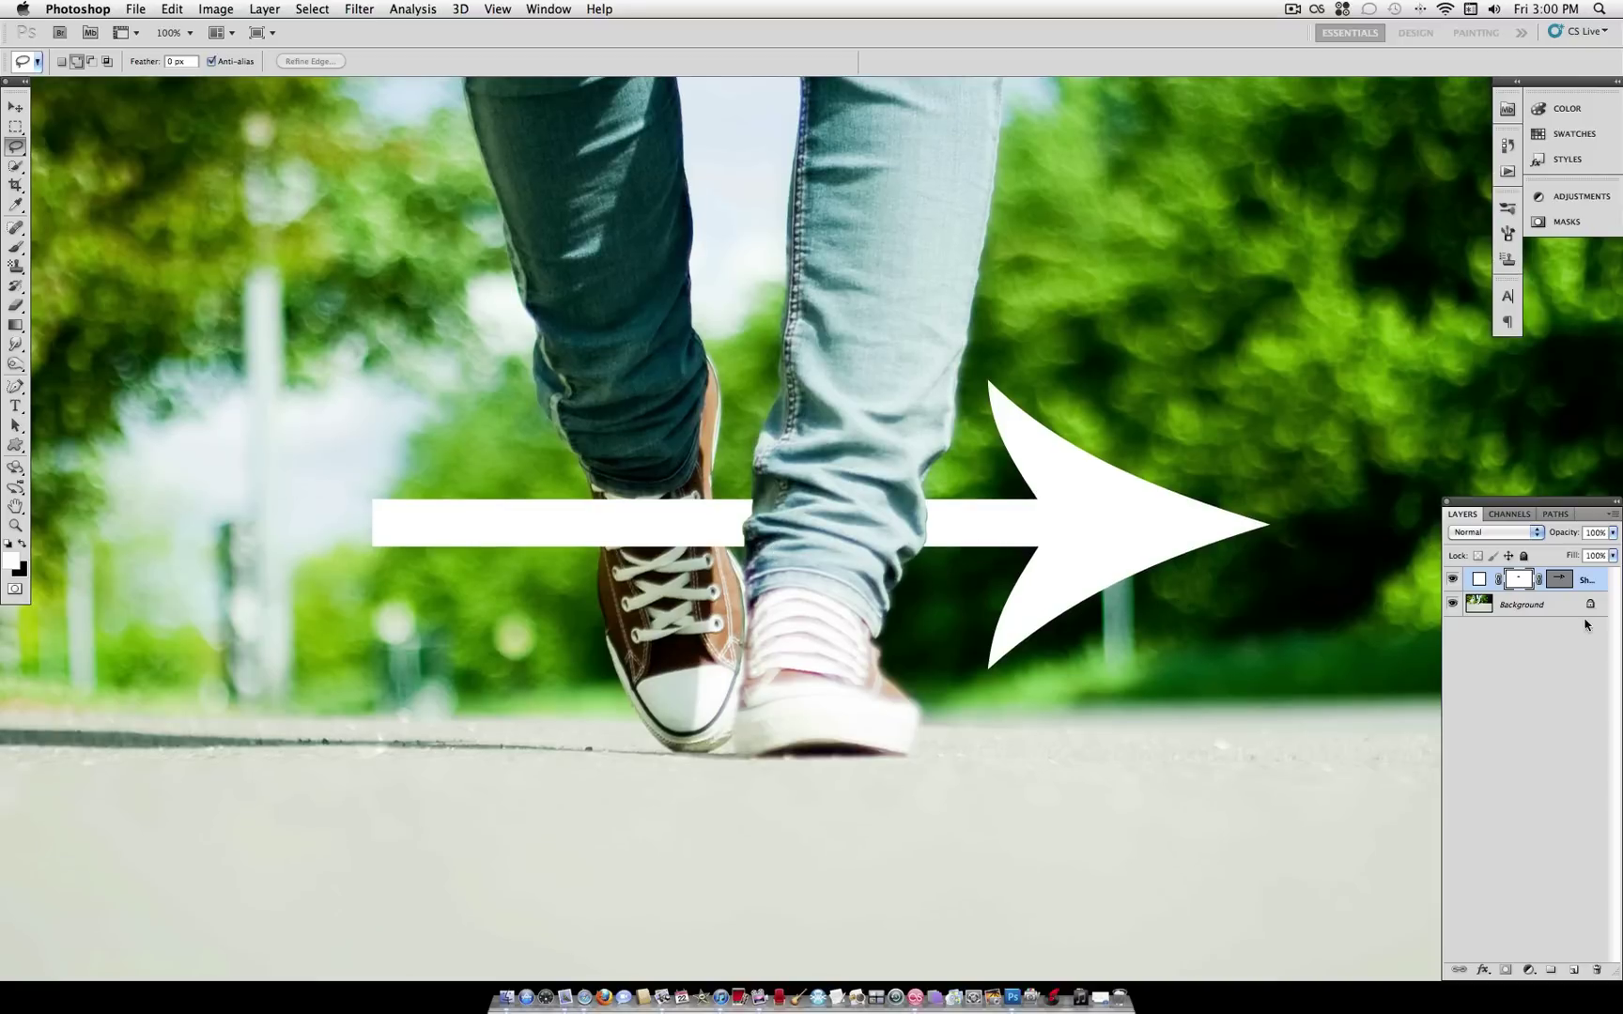
{"action": "right_click", "coordinate": [1585, 584]}
{"action": "left_click", "coordinate": [1528, 604]}
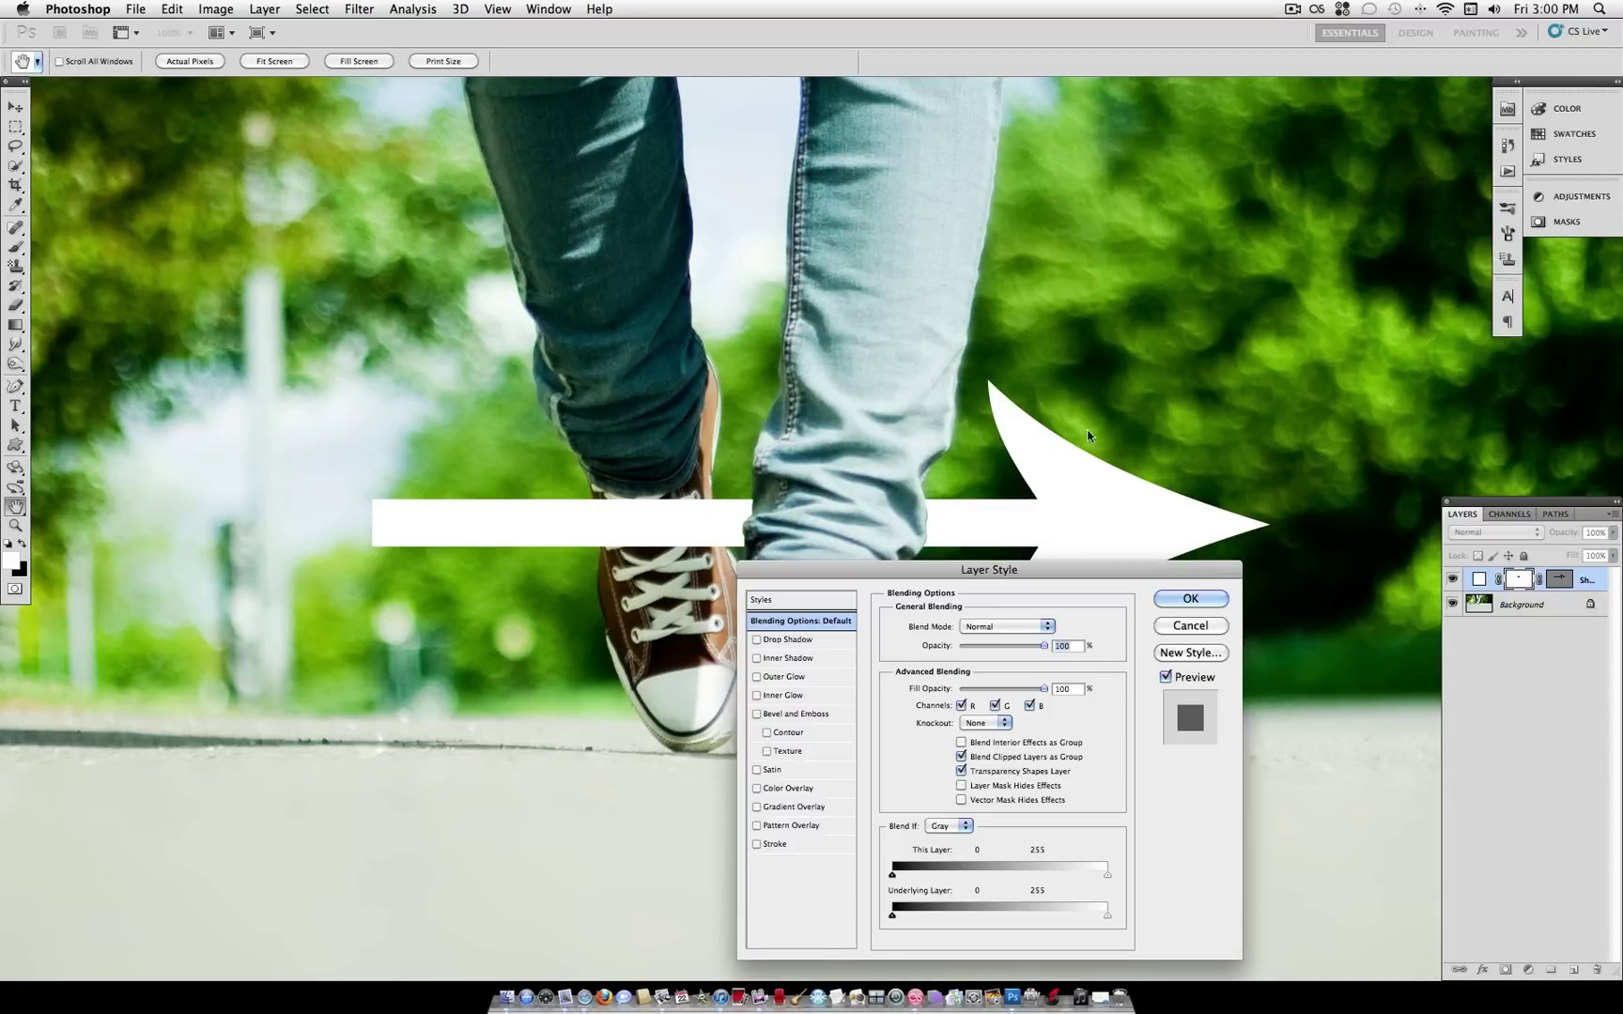
{"action": "left_click", "coordinate": [777, 642]}
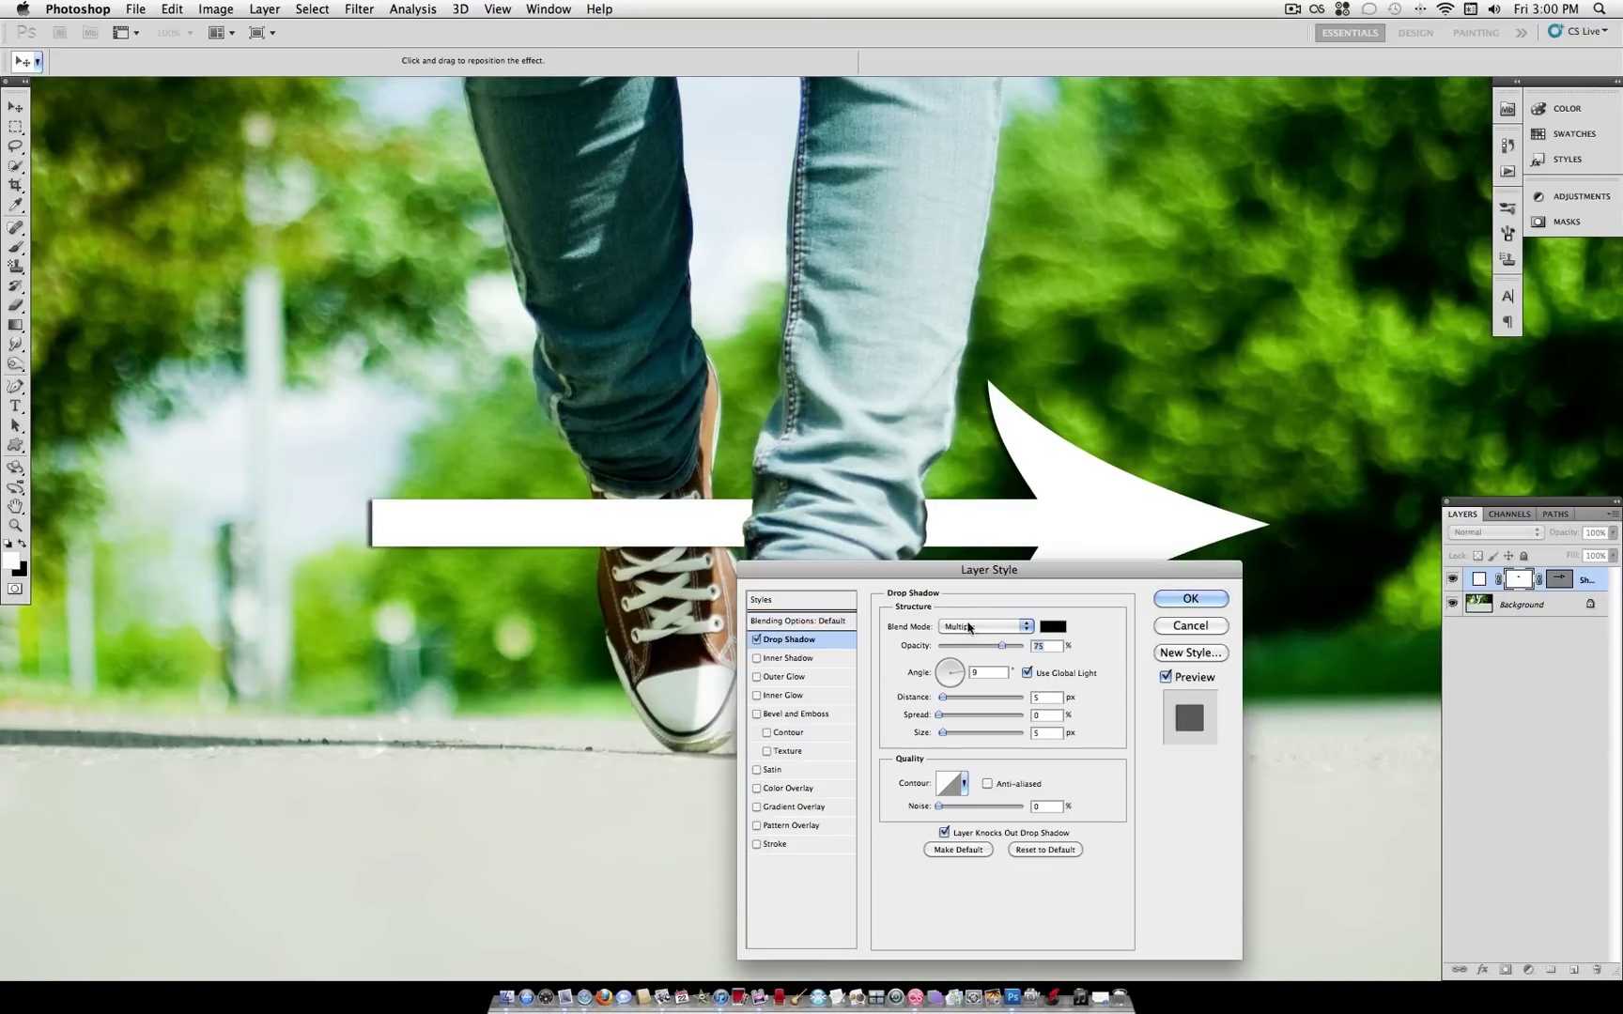
{"action": "left_click", "coordinate": [953, 670]}
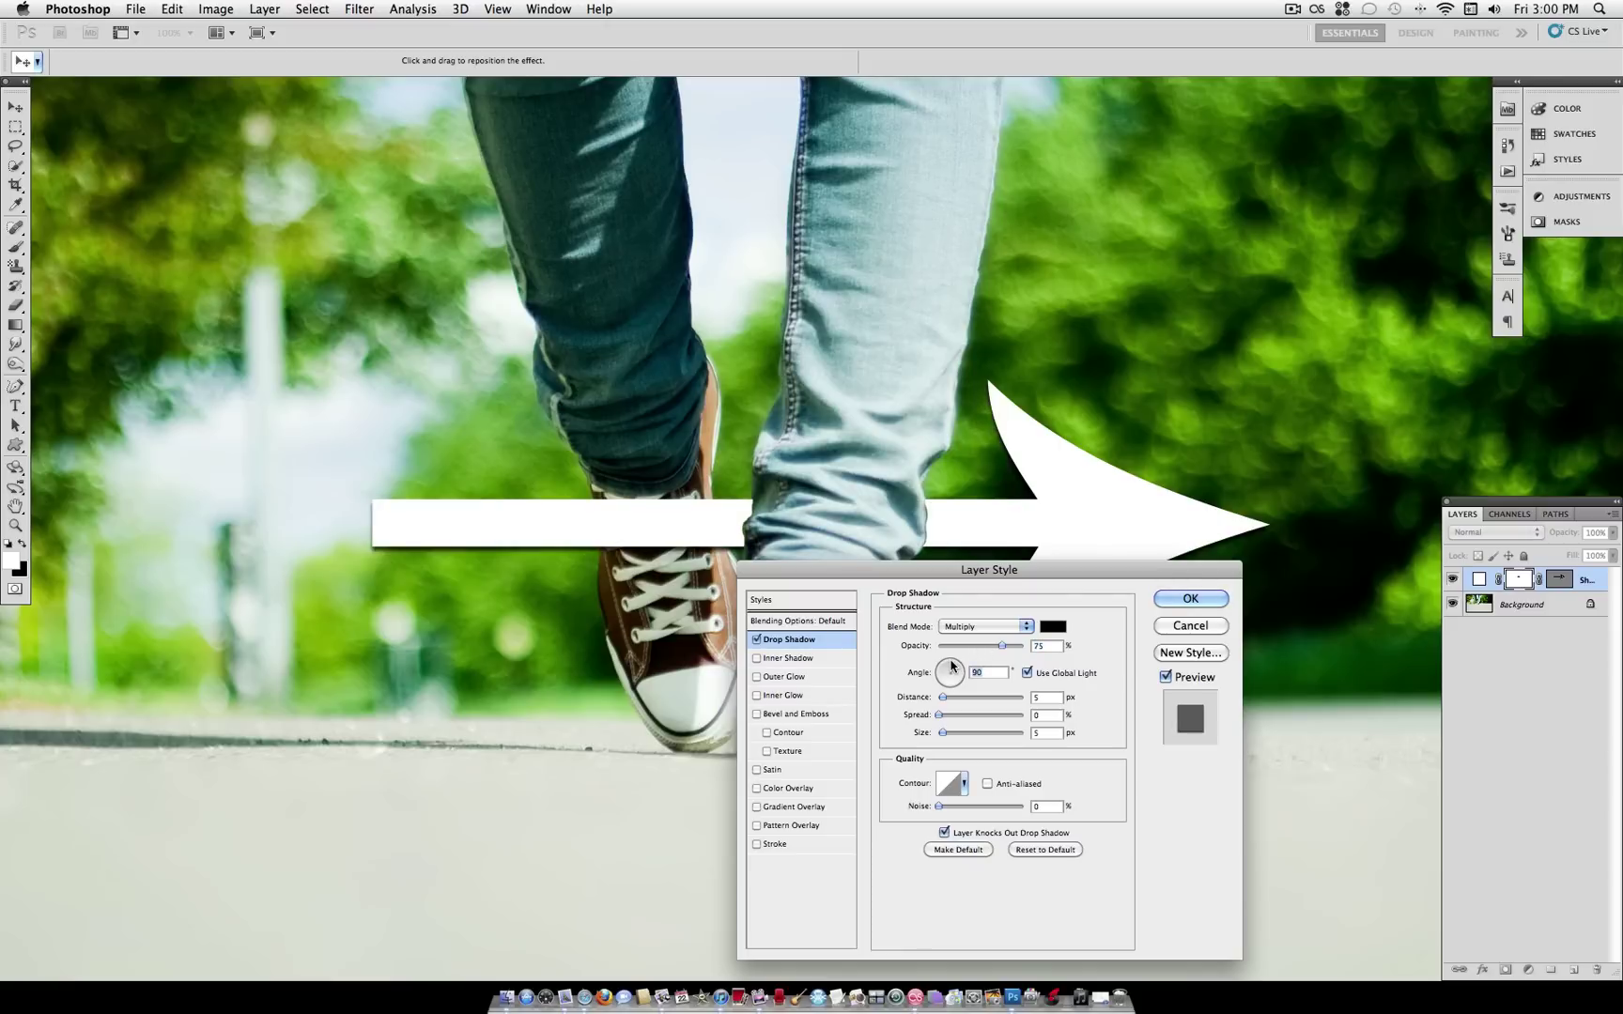
{"action": "mouse_move", "coordinate": [947, 735]}
{"action": "left_mouse_down"}
{"action": "mouse_move", "coordinate": [928, 738]}
{"action": "mouse_move", "coordinate": [956, 697]}
{"action": "mouse_move", "coordinate": [951, 732]}
{"action": "left_mouse_up"}
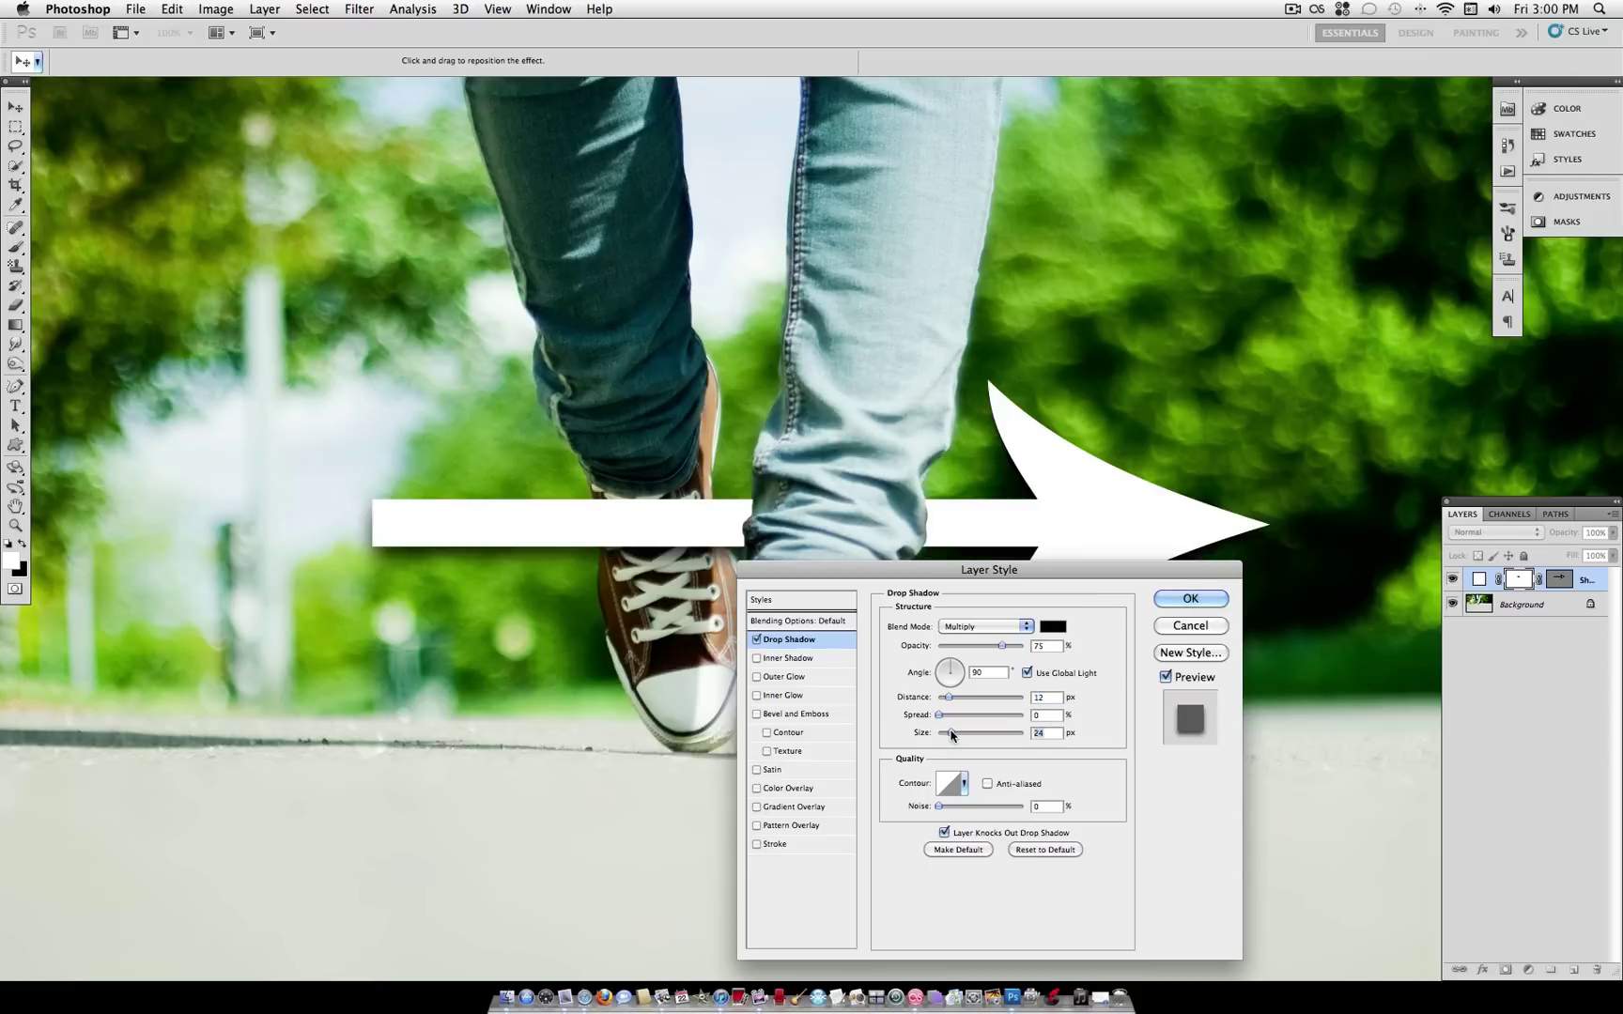
Dismiss the drop shadow settings, rasterize the arrow's vector mask, and select the Smudge Tool
{"action": "left_click", "coordinate": [1190, 626]}
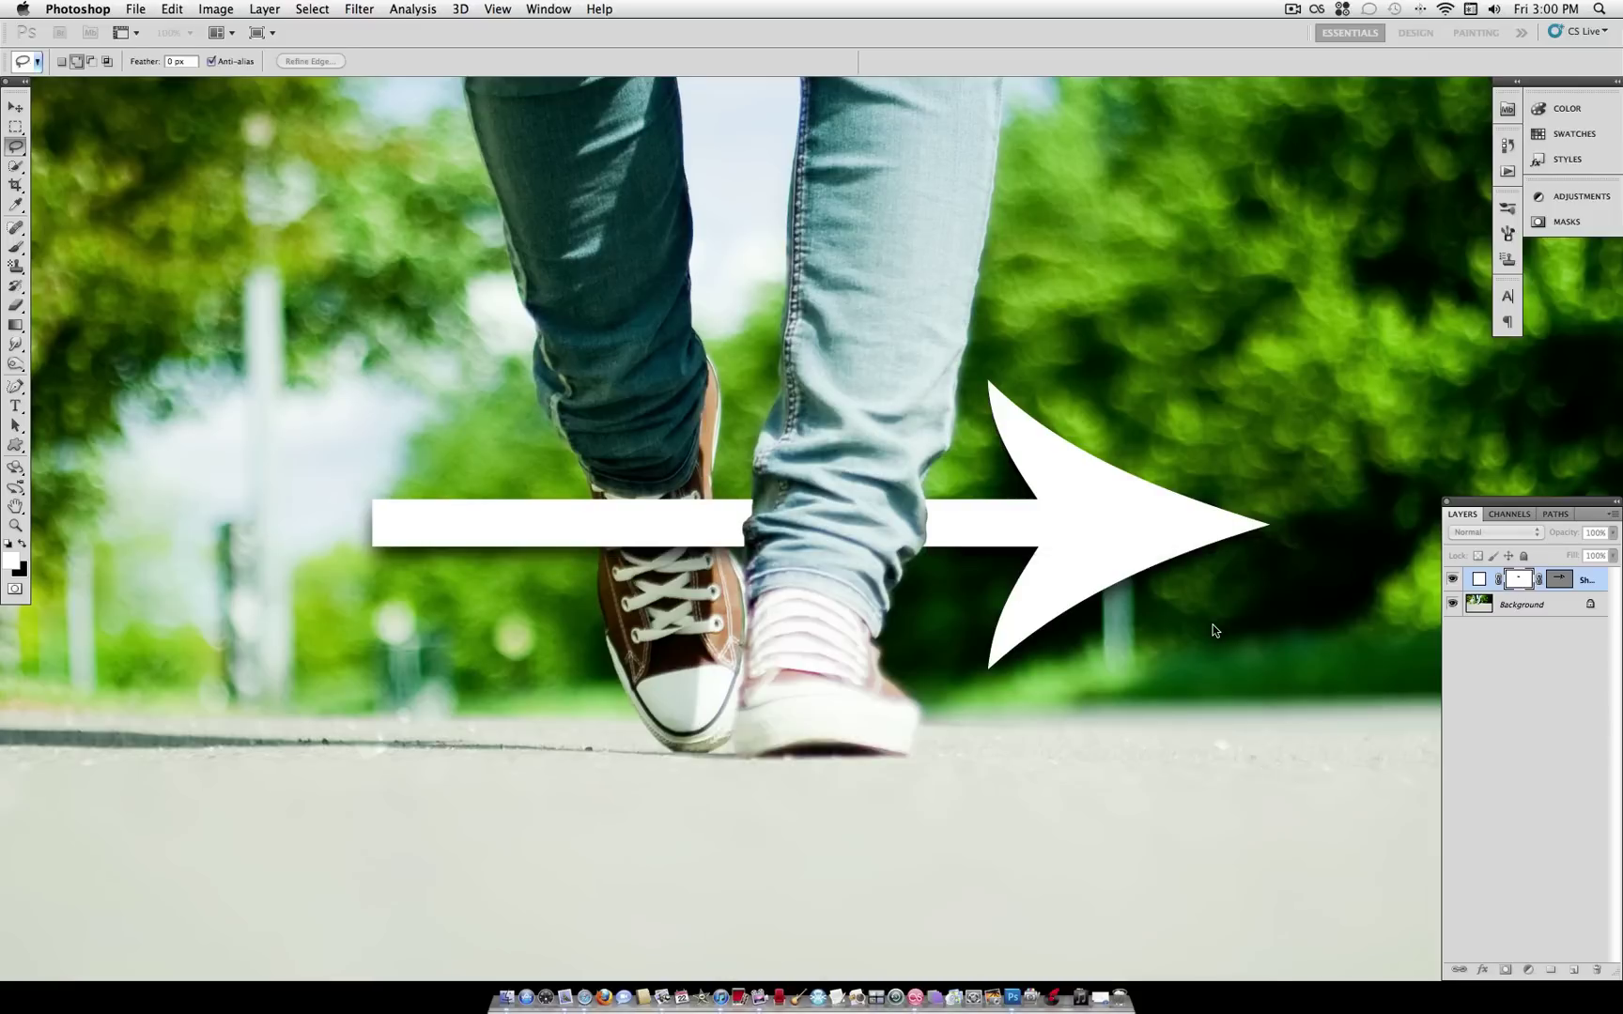
{"action": "key", "text": "l"}
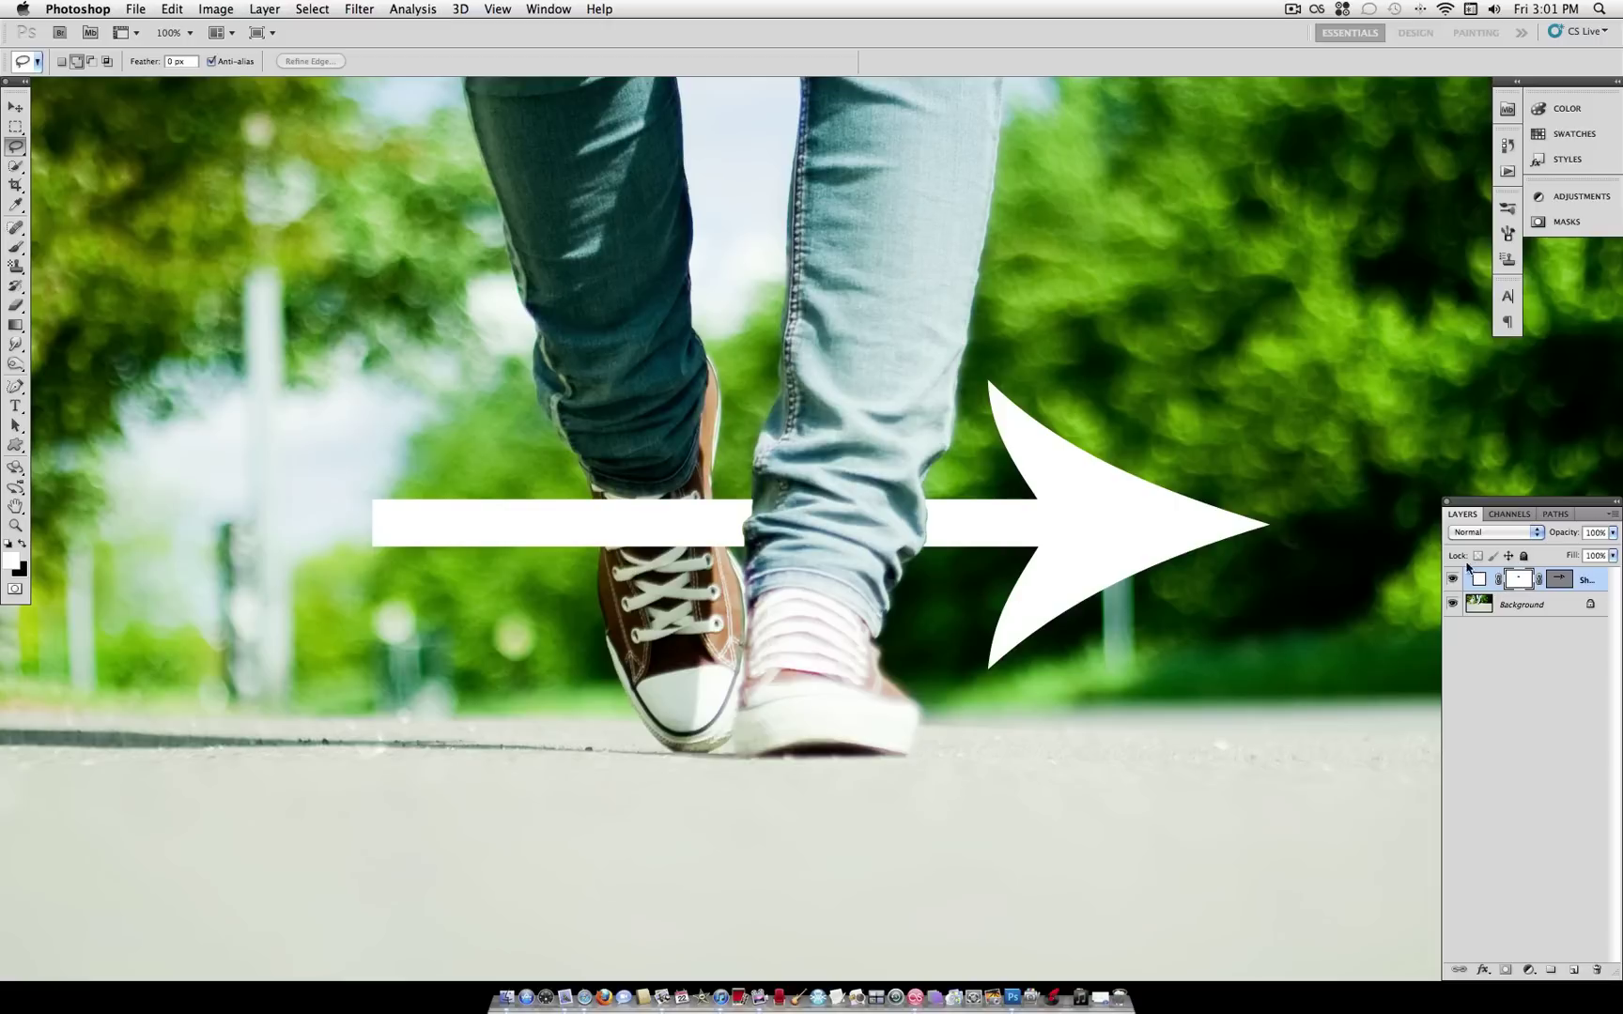
{"action": "right_click", "coordinate": [1567, 579]}
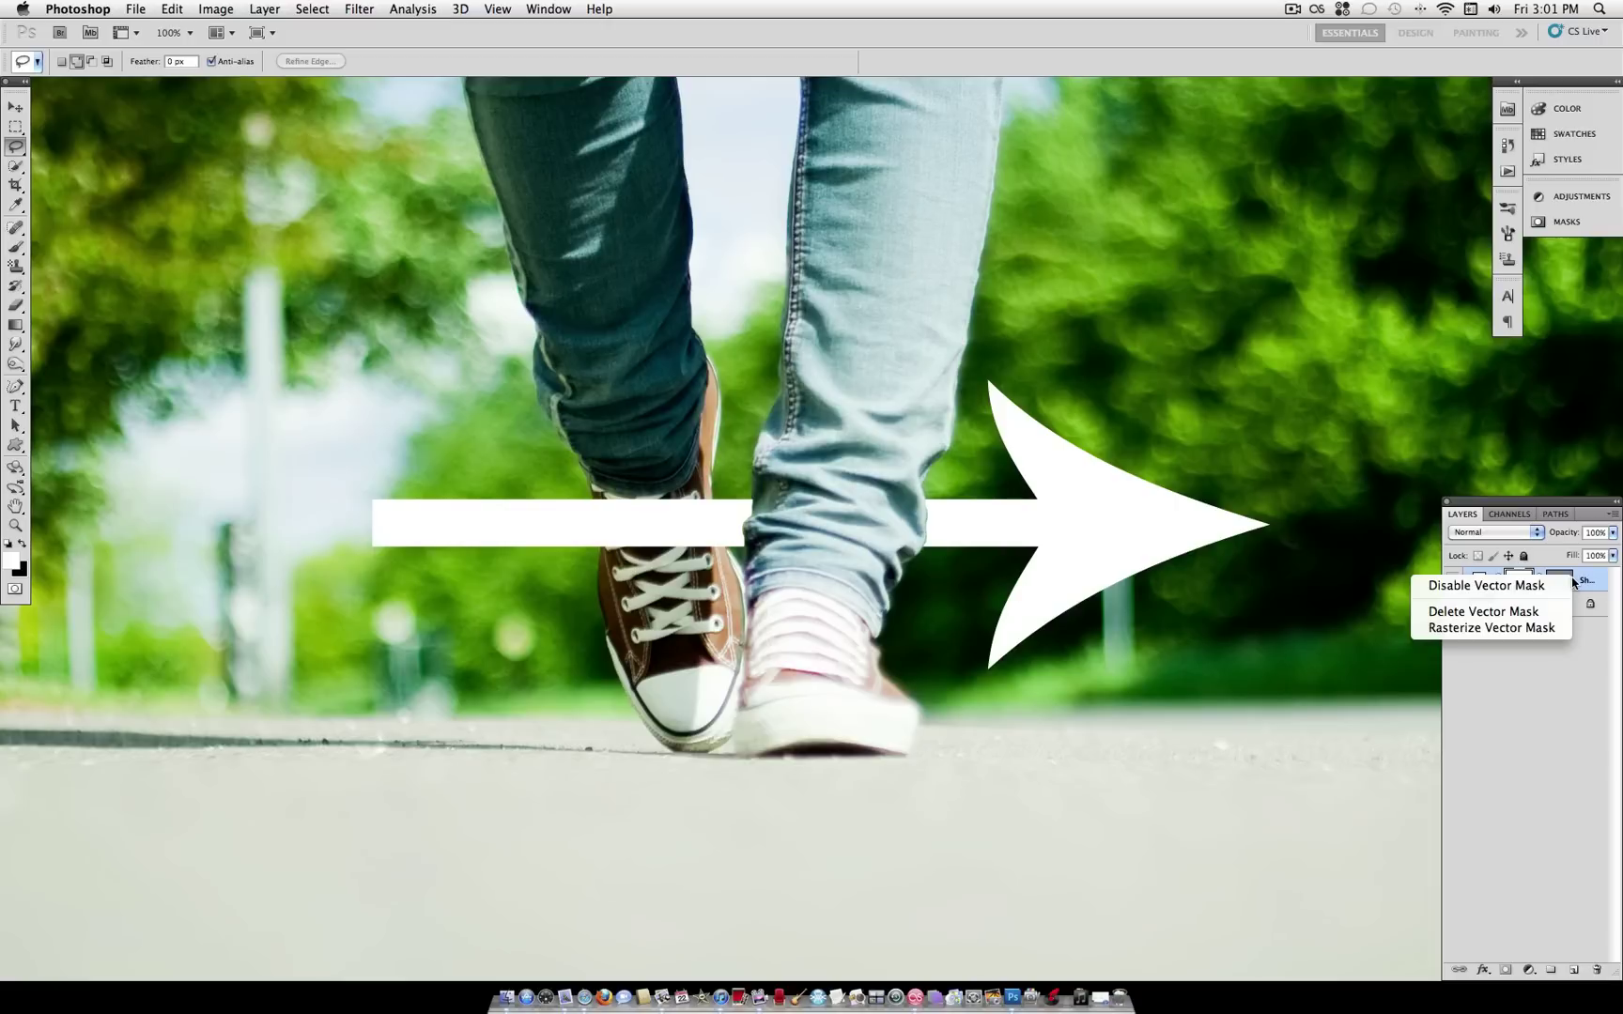
{"action": "left_click", "coordinate": [1543, 629]}
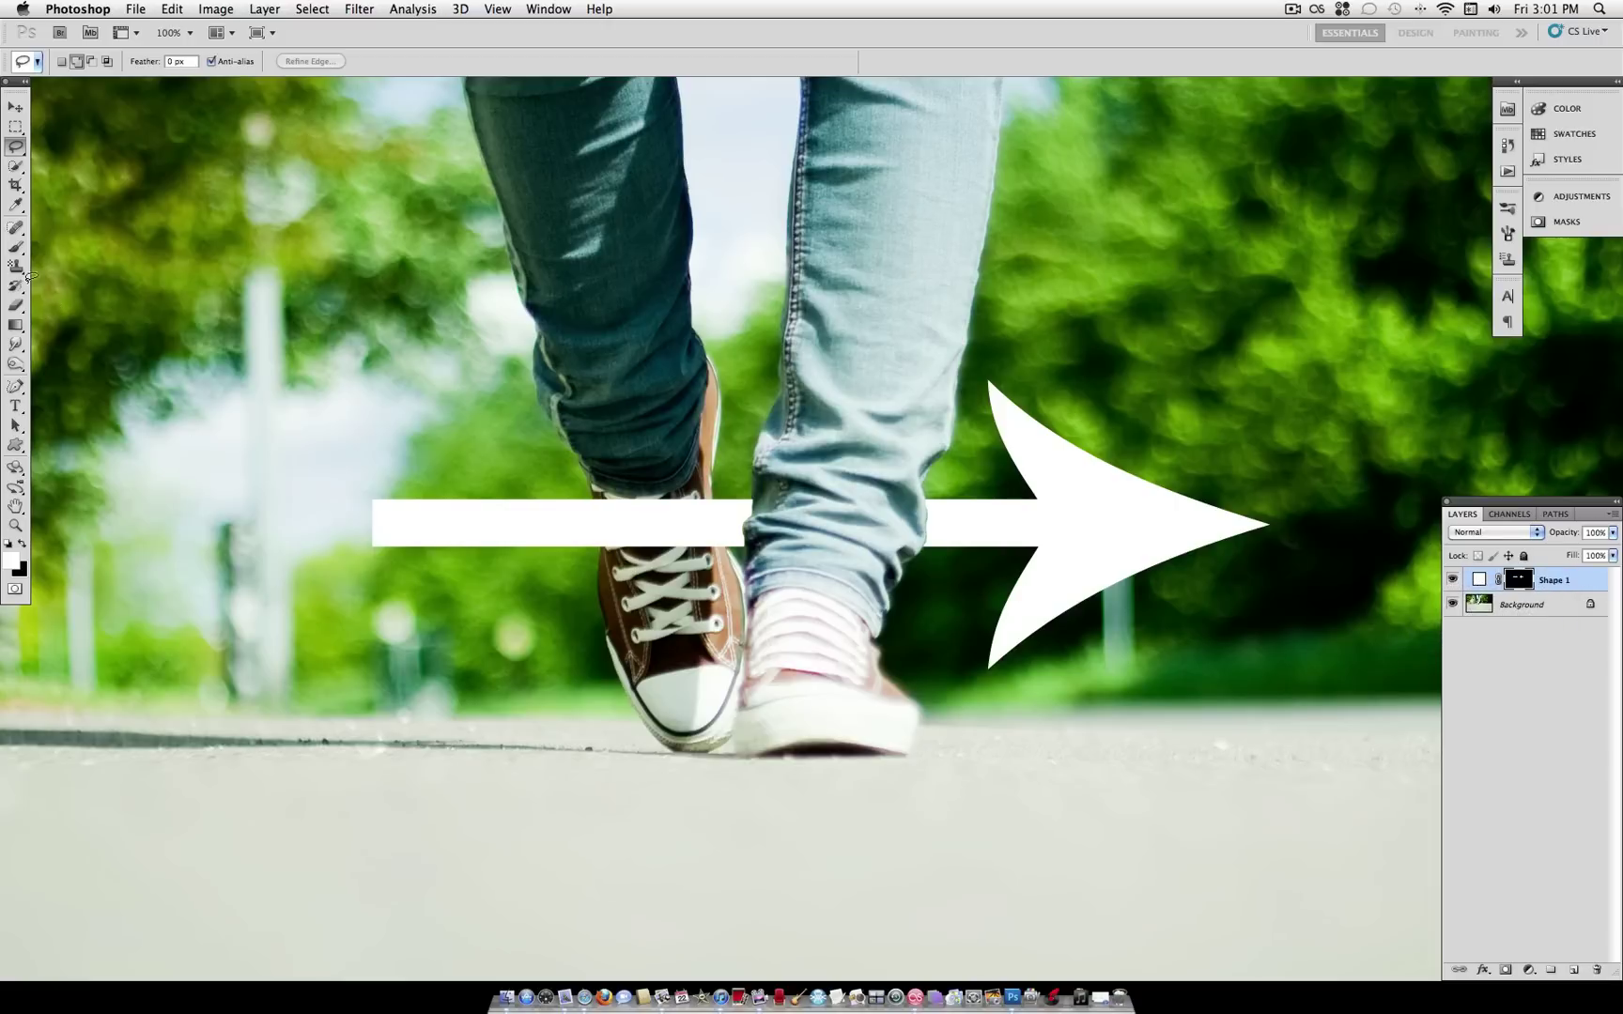
{"action": "left_click_drag", "start_coordinate": [15, 343], "coordinate": [93, 376]}
Set the Smudge brush to 100% hardness and about 158 px in size
{"action": "left_click", "coordinate": [82, 63]}
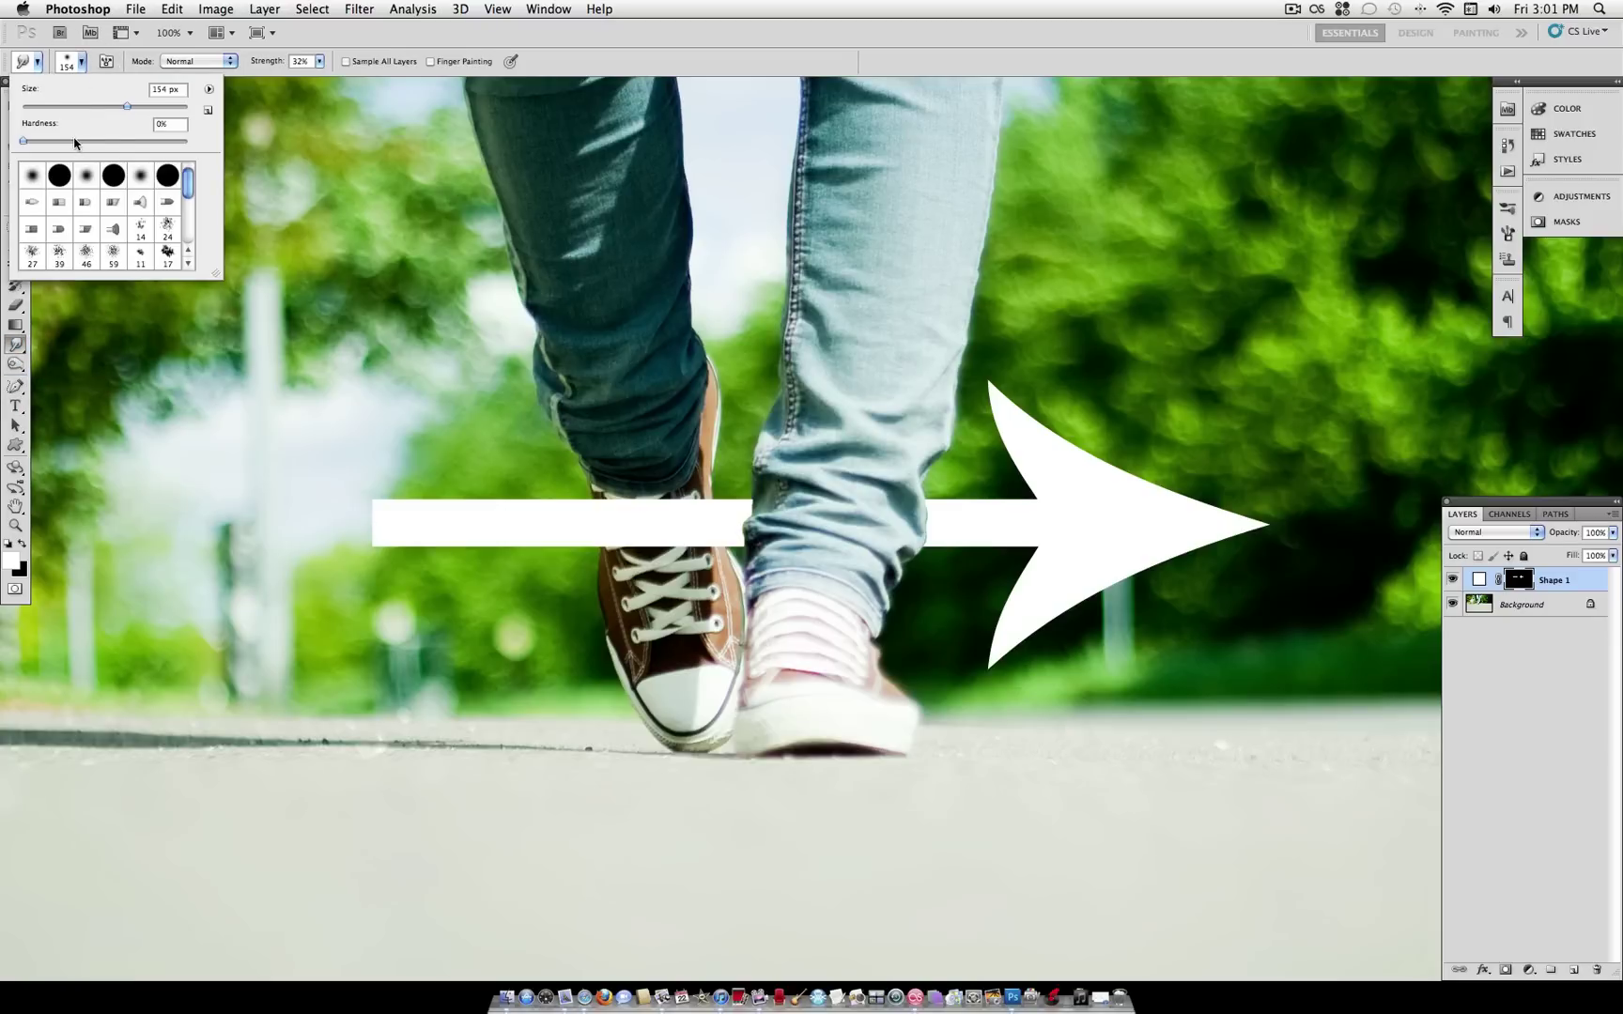
{"action": "mouse_move", "coordinate": [75, 142]}
{"action": "left_mouse_down"}
{"action": "mouse_move", "coordinate": [192, 141]}
{"action": "mouse_move", "coordinate": [79, 107]}
{"action": "left_mouse_up"}
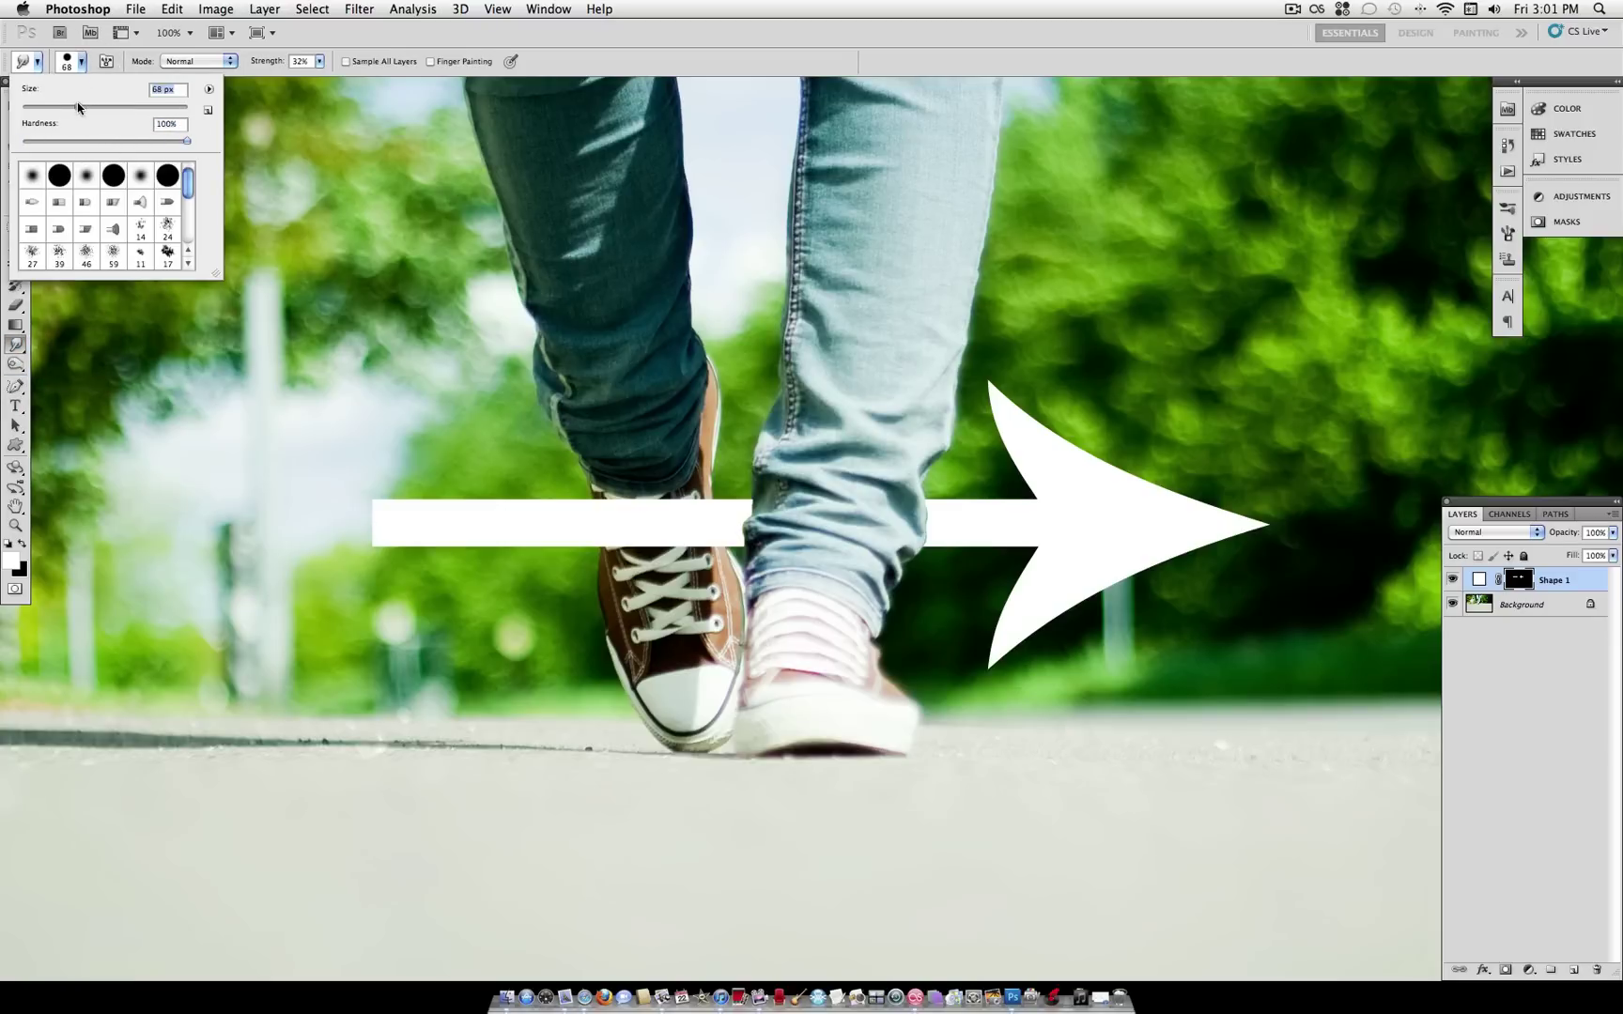
{"action": "left_click", "coordinate": [321, 62]}
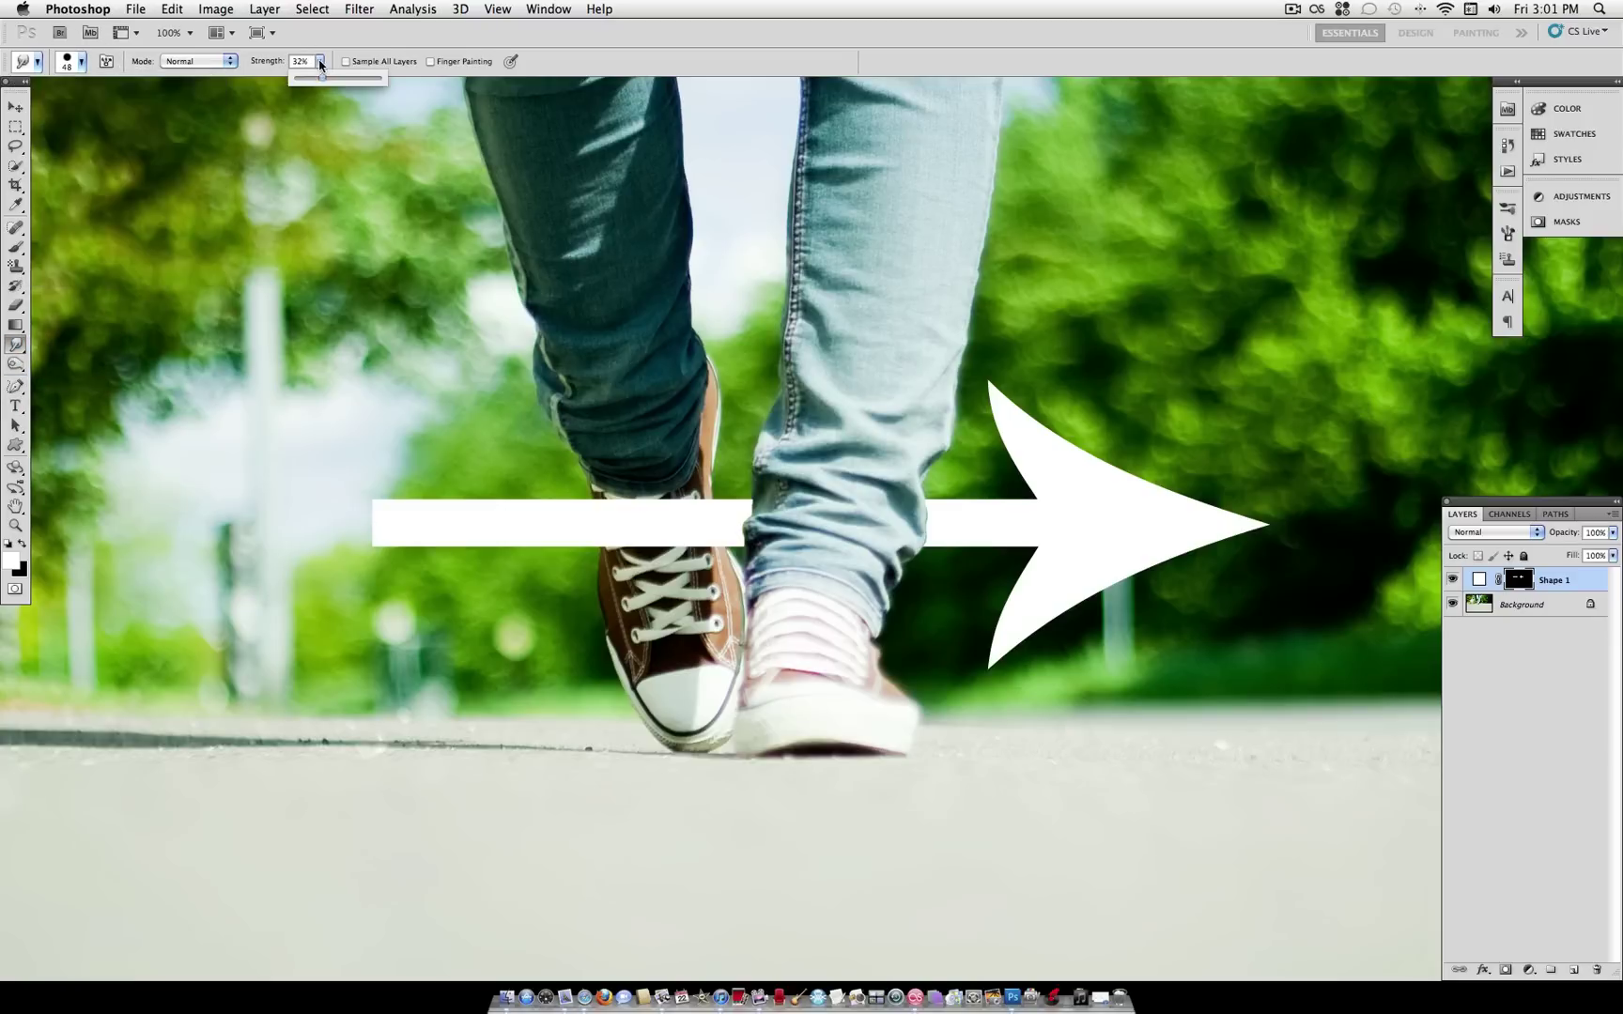
{"action": "left_click", "coordinate": [81, 62]}
{"action": "left_click_drag", "start_coordinate": [109, 107], "coordinate": [126, 106]}
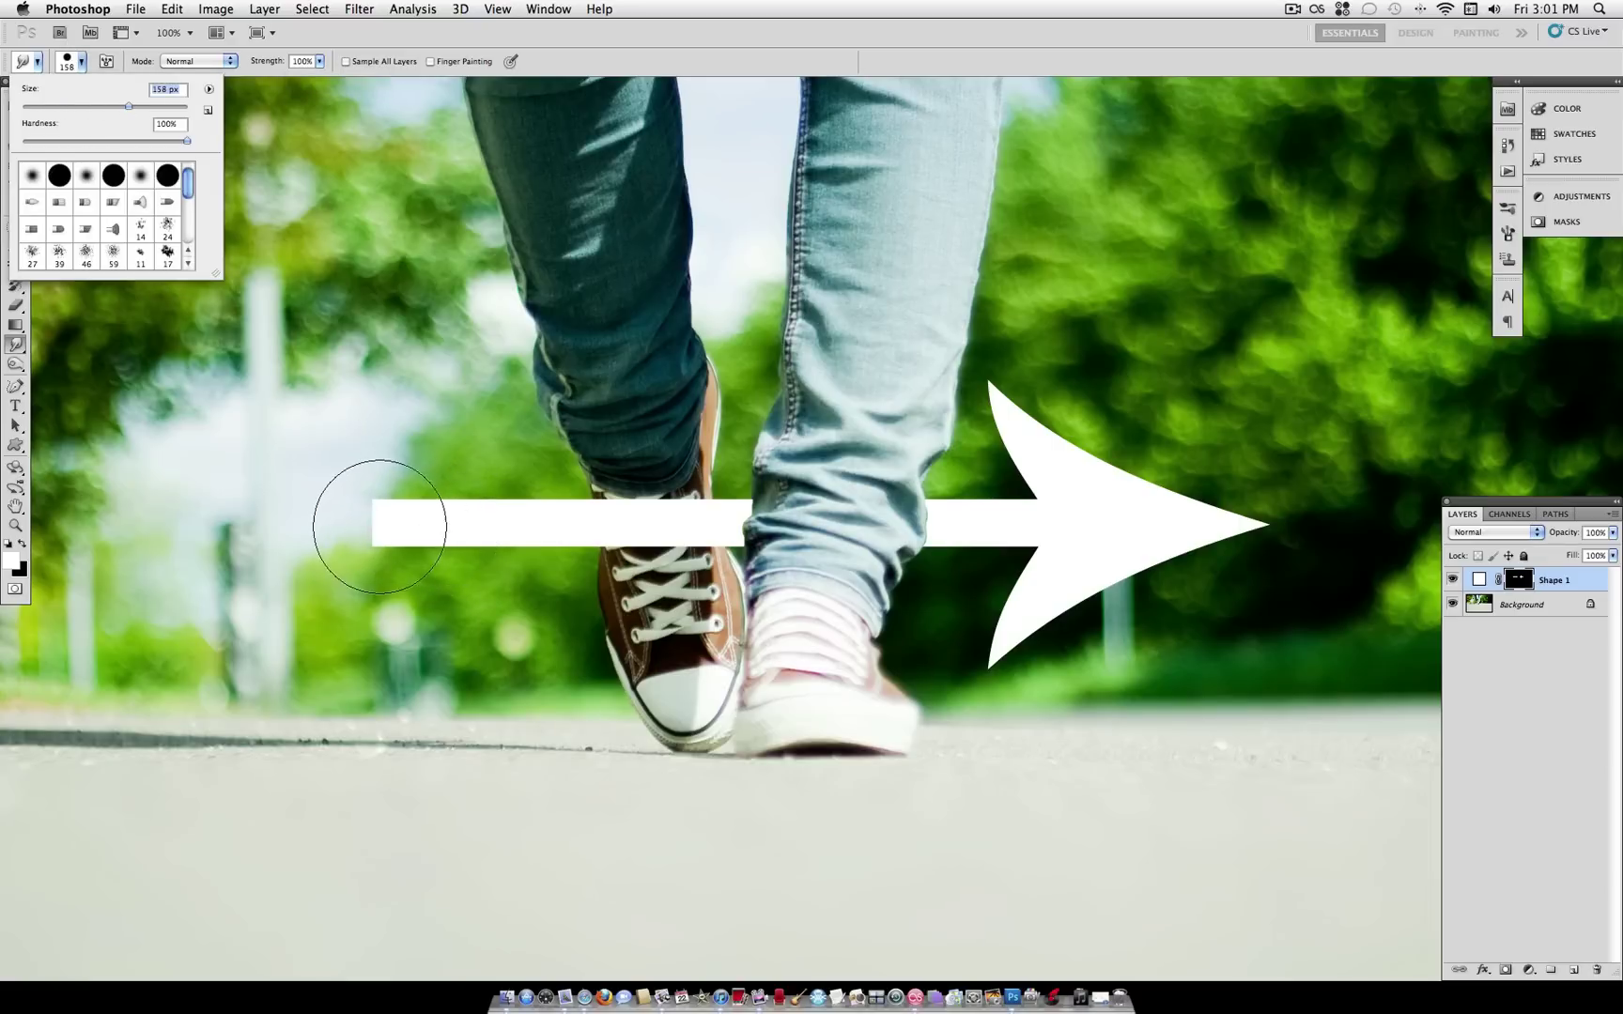
Smudge the arrow's left end into a curving tail rising across the jeans, then erase the stray smear
{"action": "left_click", "coordinate": [347, 507]}
{"action": "mouse_move", "coordinate": [362, 512]}
{"action": "left_mouse_down"}
{"action": "mouse_move", "coordinate": [319, 476]}
{"action": "mouse_move", "coordinate": [317, 412]}
{"action": "mouse_move", "coordinate": [298, 425]}
{"action": "mouse_move", "coordinate": [292, 391]}
{"action": "mouse_move", "coordinate": [336, 340]}
{"action": "mouse_move", "coordinate": [384, 353]}
{"action": "left_mouse_up"}
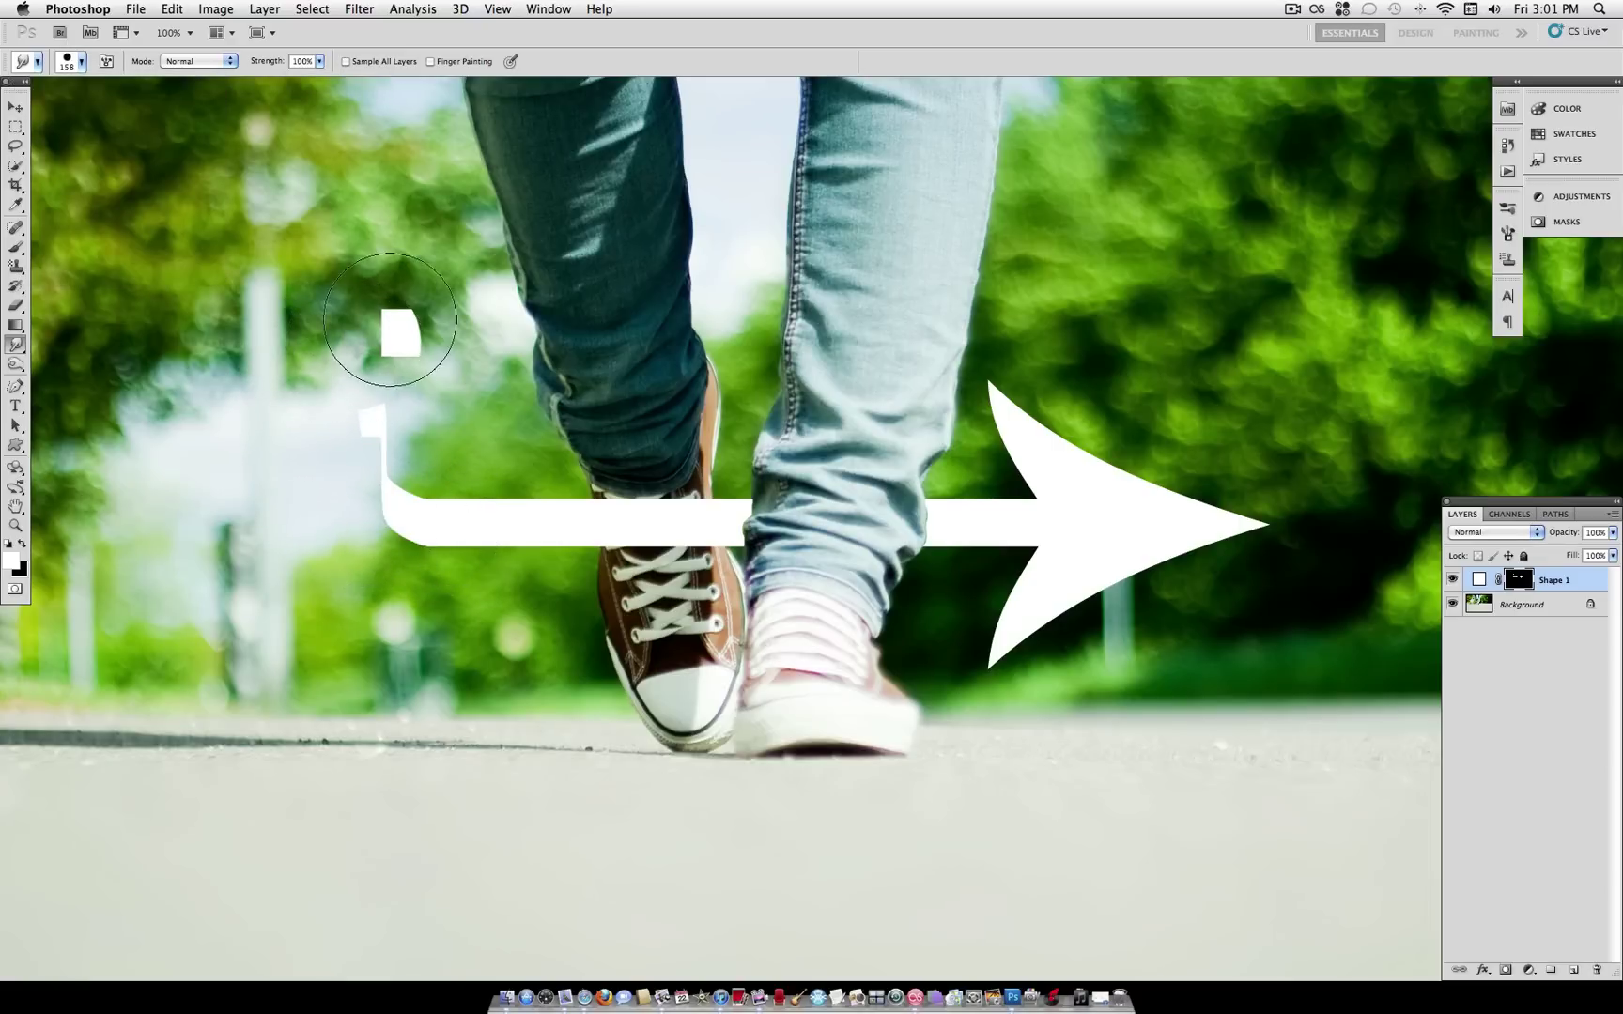
{"action": "mouse_move", "coordinate": [386, 471]}
{"action": "left_mouse_down"}
{"action": "mouse_move", "coordinate": [386, 381]}
{"action": "mouse_move", "coordinate": [415, 350]}
{"action": "mouse_move", "coordinate": [726, 206]}
{"action": "left_mouse_up"}
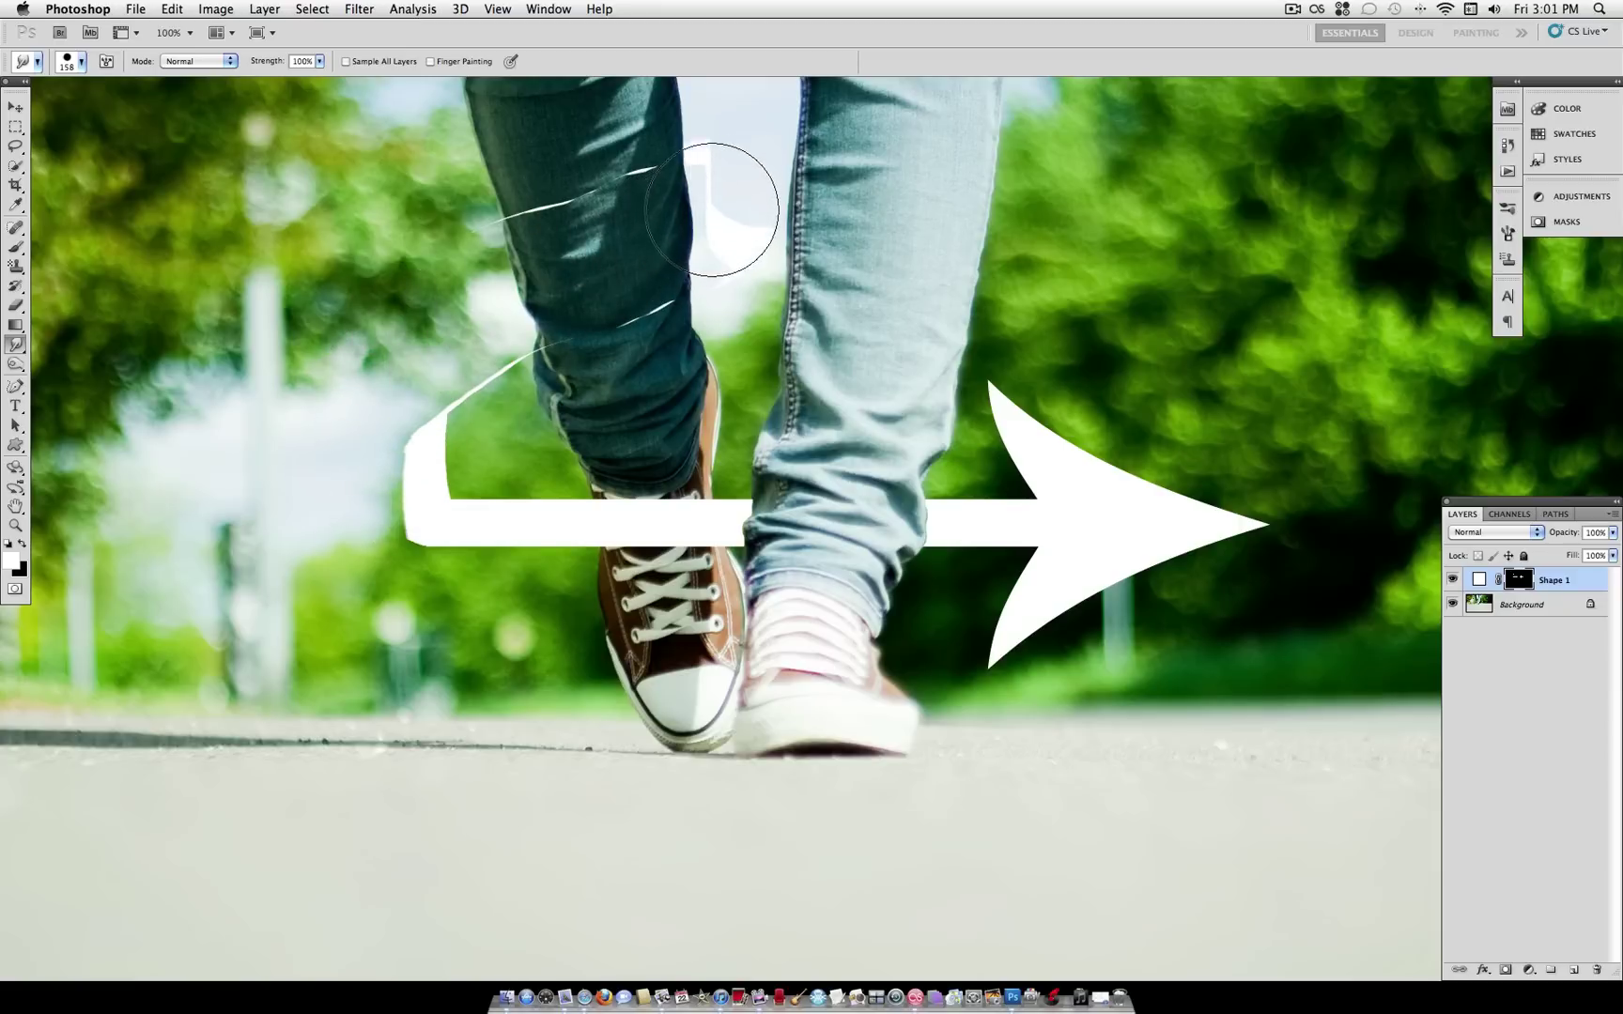
{"action": "mouse_move", "coordinate": [442, 407]}
{"action": "left_mouse_down"}
{"action": "mouse_move", "coordinate": [709, 201]}
{"action": "mouse_move", "coordinate": [747, 116]}
{"action": "mouse_move", "coordinate": [694, 223]}
{"action": "mouse_move", "coordinate": [735, 199]}
{"action": "mouse_move", "coordinate": [754, 145]}
{"action": "mouse_move", "coordinate": [1003, 120]}
{"action": "mouse_move", "coordinate": [1177, 62]}
{"action": "mouse_move", "coordinate": [1197, 70]}
{"action": "left_mouse_up"}
{"action": "left_click", "coordinate": [16, 306]}
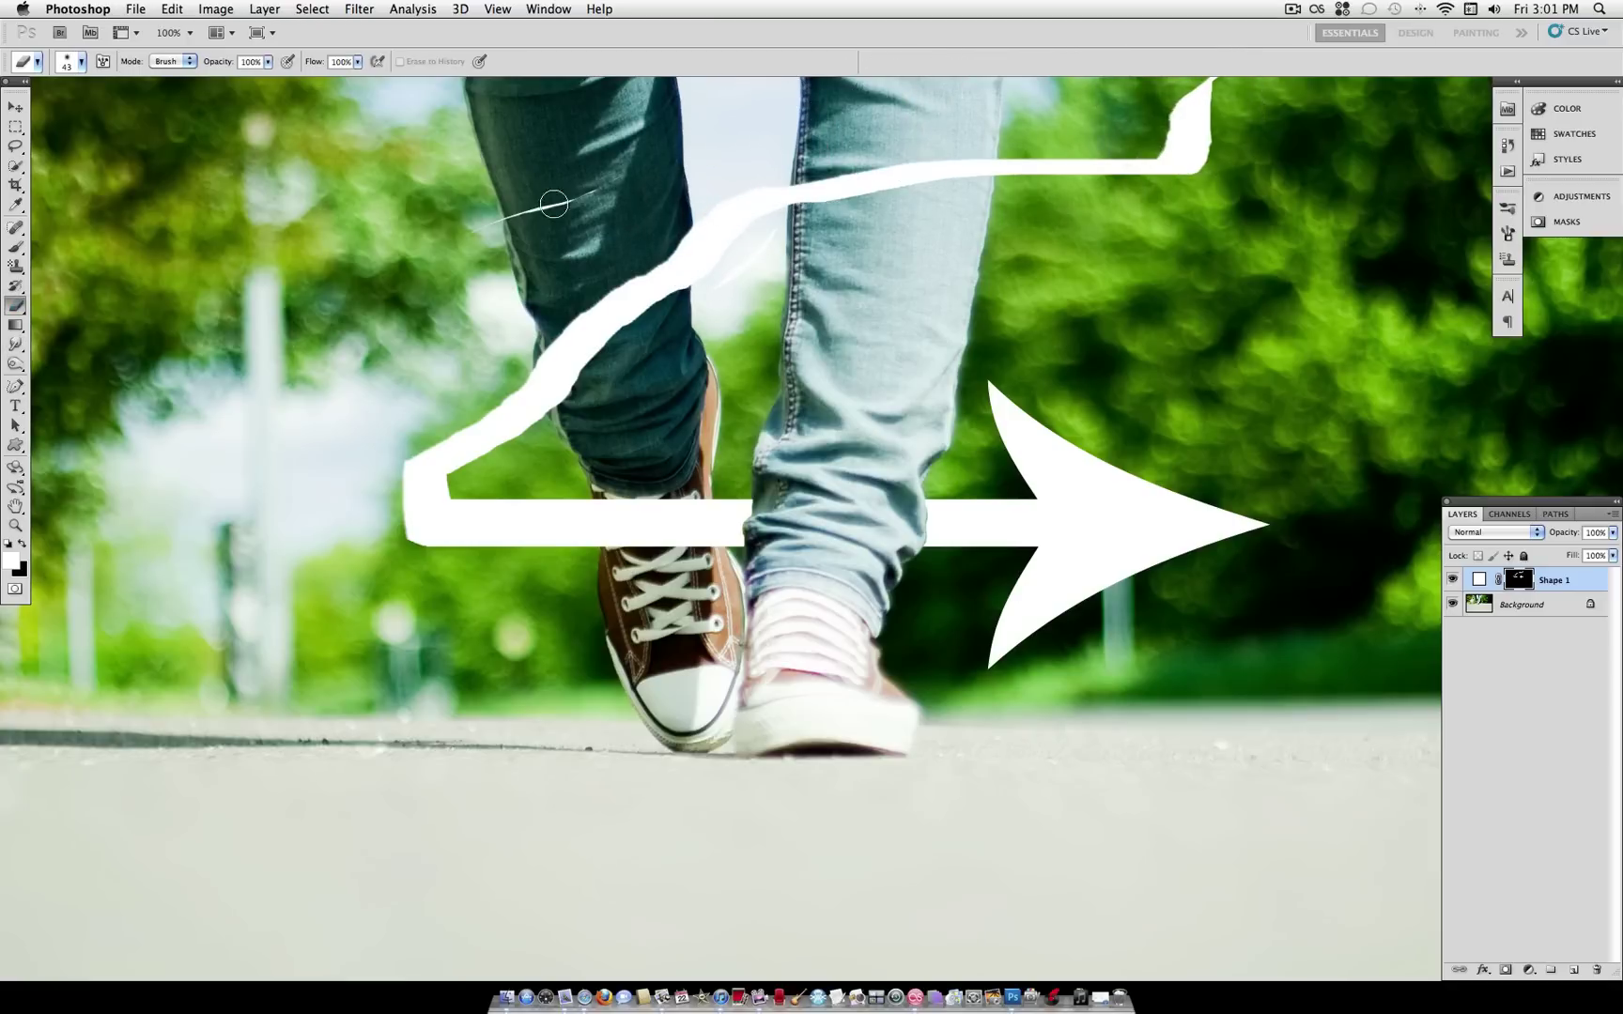
{"action": "left_click_drag", "start_coordinate": [703, 252], "coordinate": [736, 282]}
{"action": "left_click", "coordinate": [261, 7]}
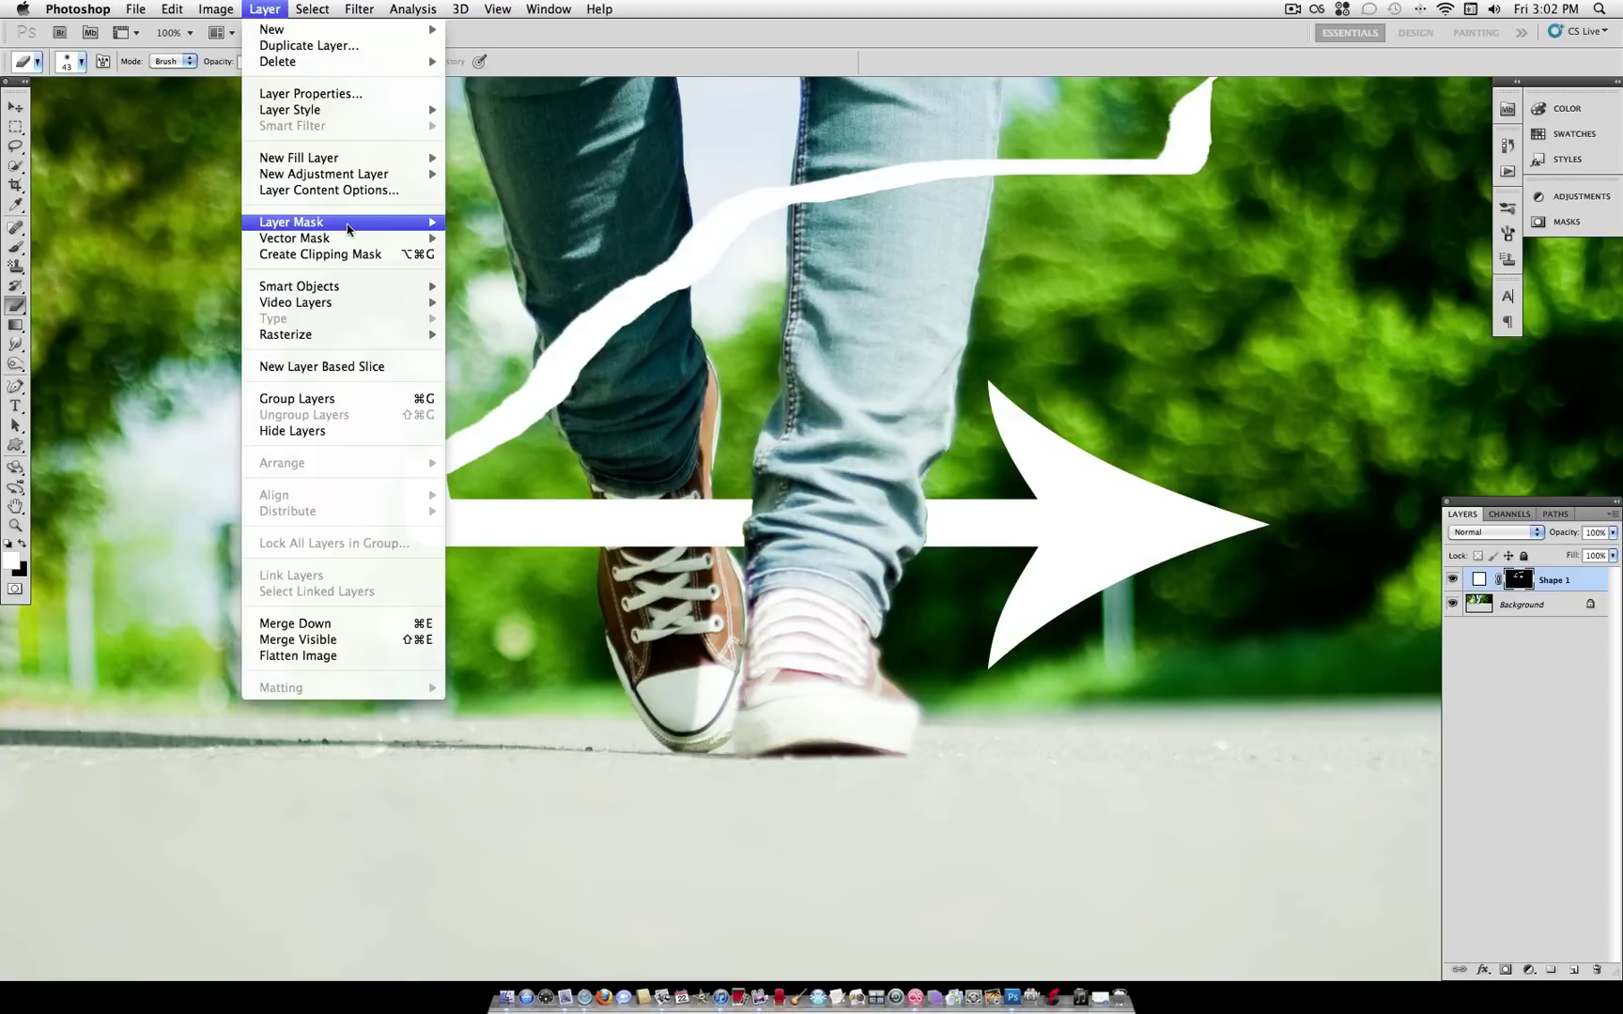
{"action": "mouse_move", "coordinate": [348, 226]}
{"action": "left_click", "coordinate": [1519, 585]}
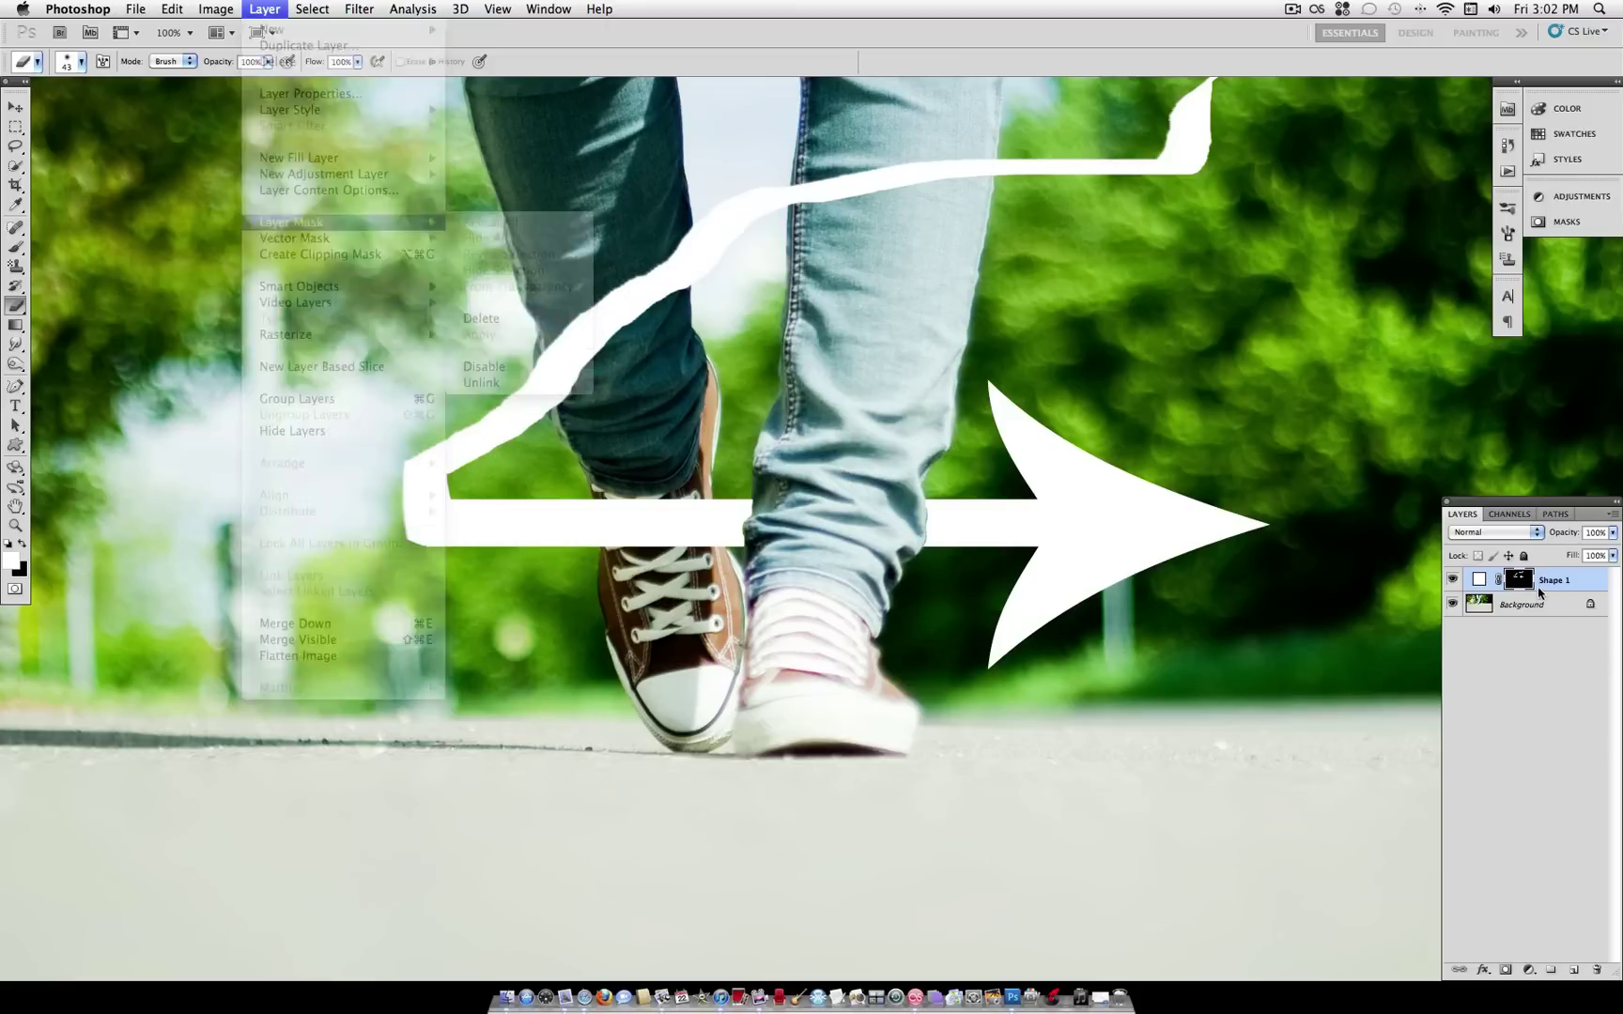
{"action": "left_click", "coordinate": [264, 8]}
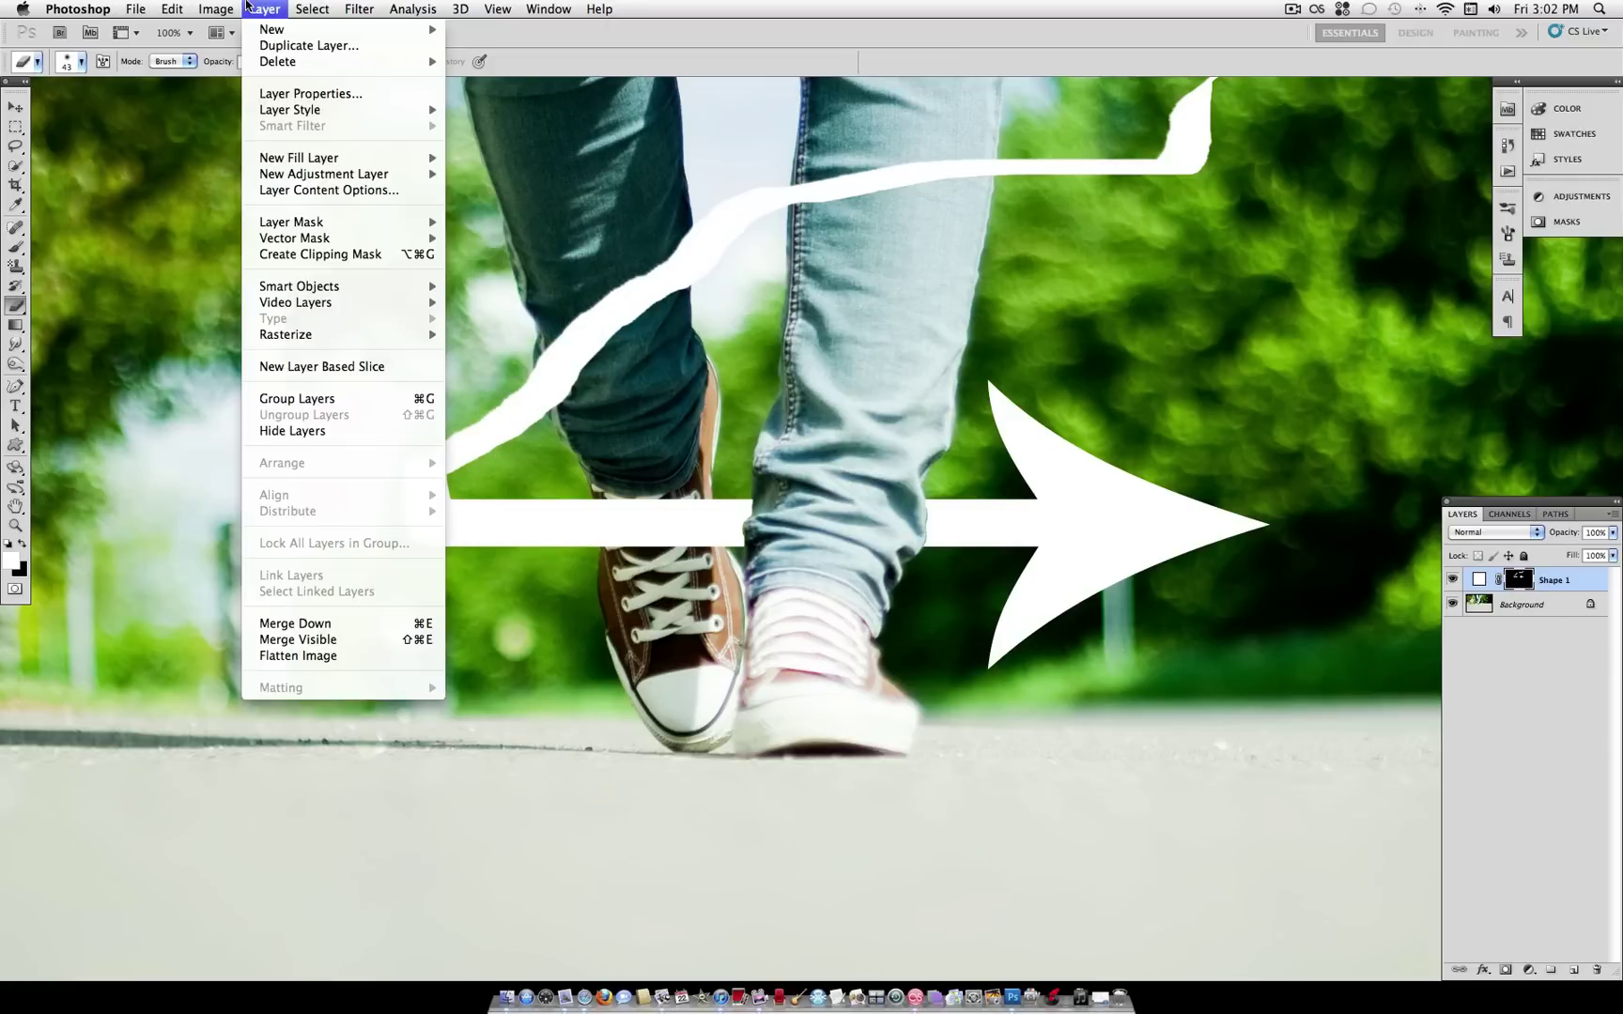
{"action": "mouse_move", "coordinate": [385, 226]}
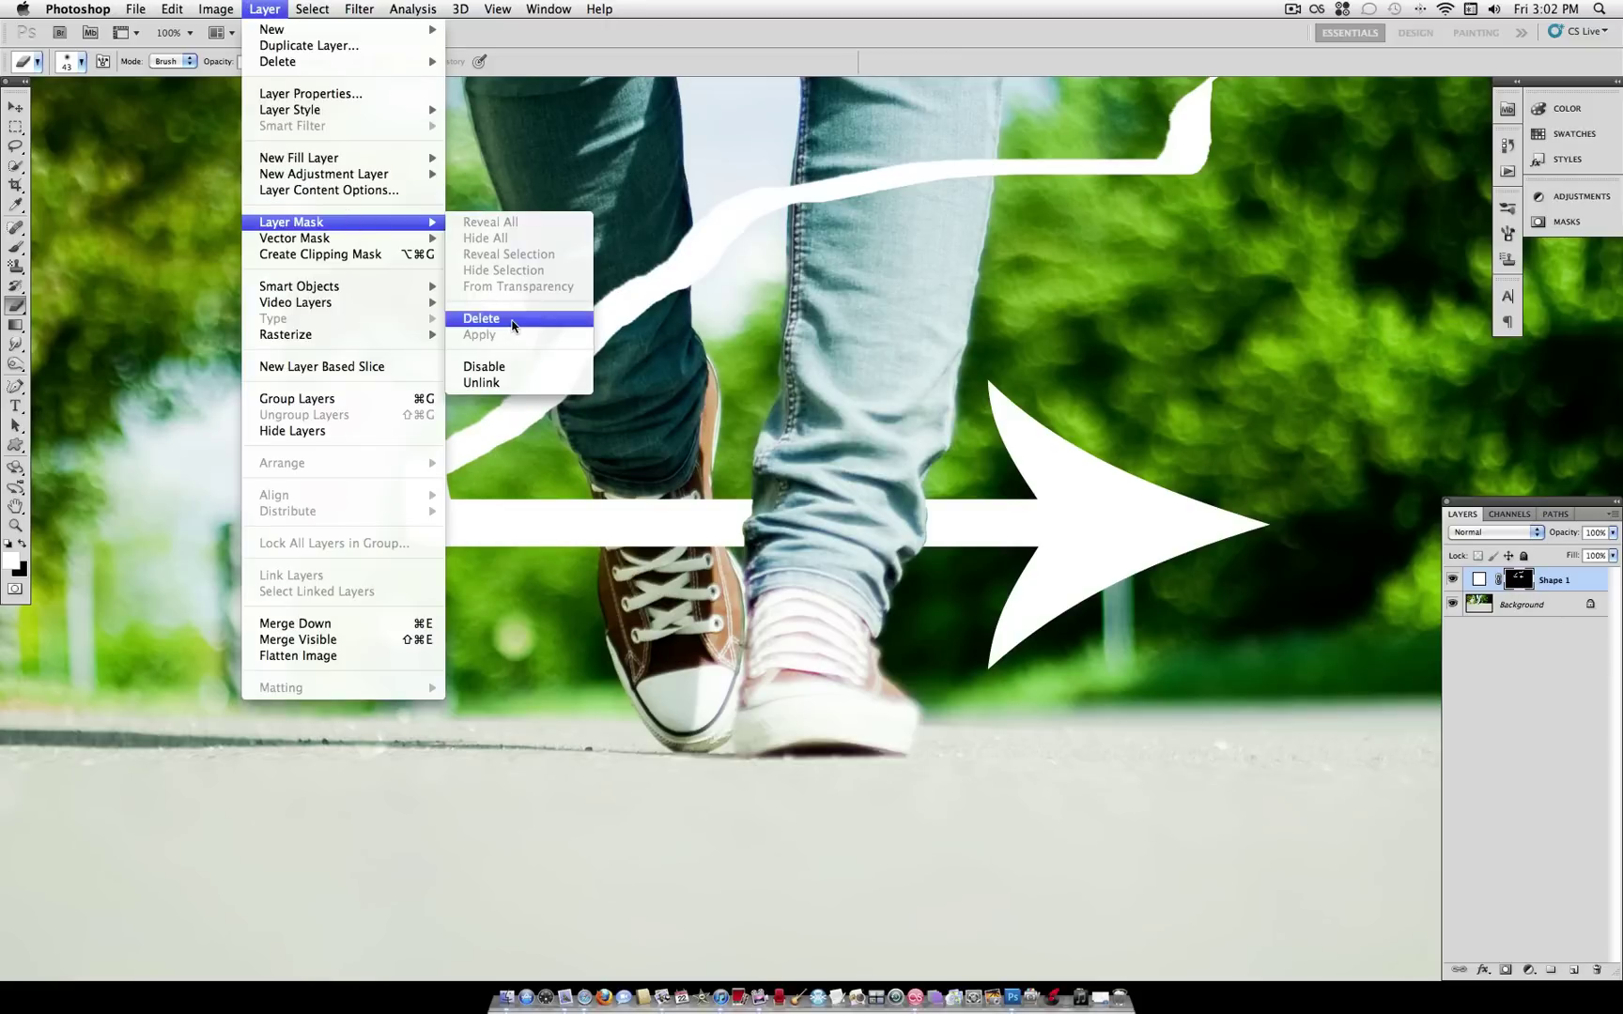
{"action": "left_click", "coordinate": [481, 318]}
{"action": "left_click", "coordinate": [19, 247]}
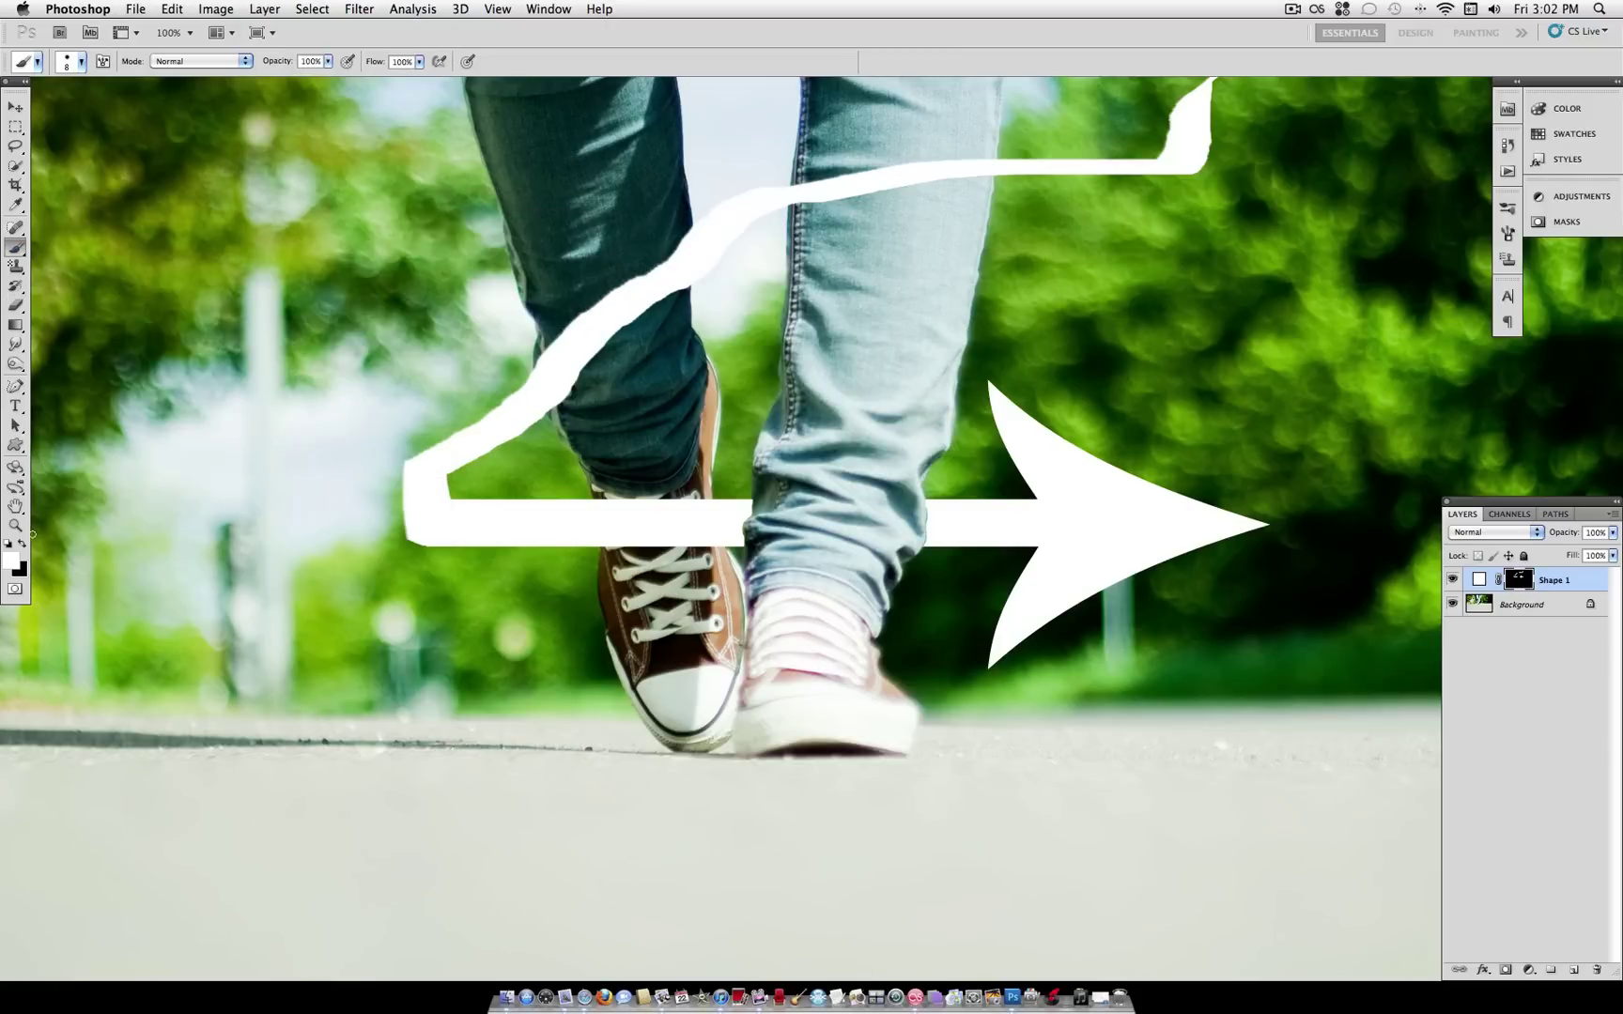
Paint black on the mask with 137 px then 28 px brushes, hiding the tail over the left leg
{"action": "left_click", "coordinate": [20, 544]}
{"action": "left_click_drag", "start_coordinate": [650, 305], "coordinate": [660, 257]}
{"action": "right_click", "coordinate": [114, 88]}
{"action": "mouse_move", "coordinate": [107, 106]}
{"action": "left_mouse_down"}
{"action": "mouse_move", "coordinate": [132, 113]}
{"action": "mouse_move", "coordinate": [119, 106]}
{"action": "left_mouse_up"}
{"action": "left_click", "coordinate": [632, 287]}
{"action": "left_click_drag", "start_coordinate": [623, 246], "coordinate": [615, 314]}
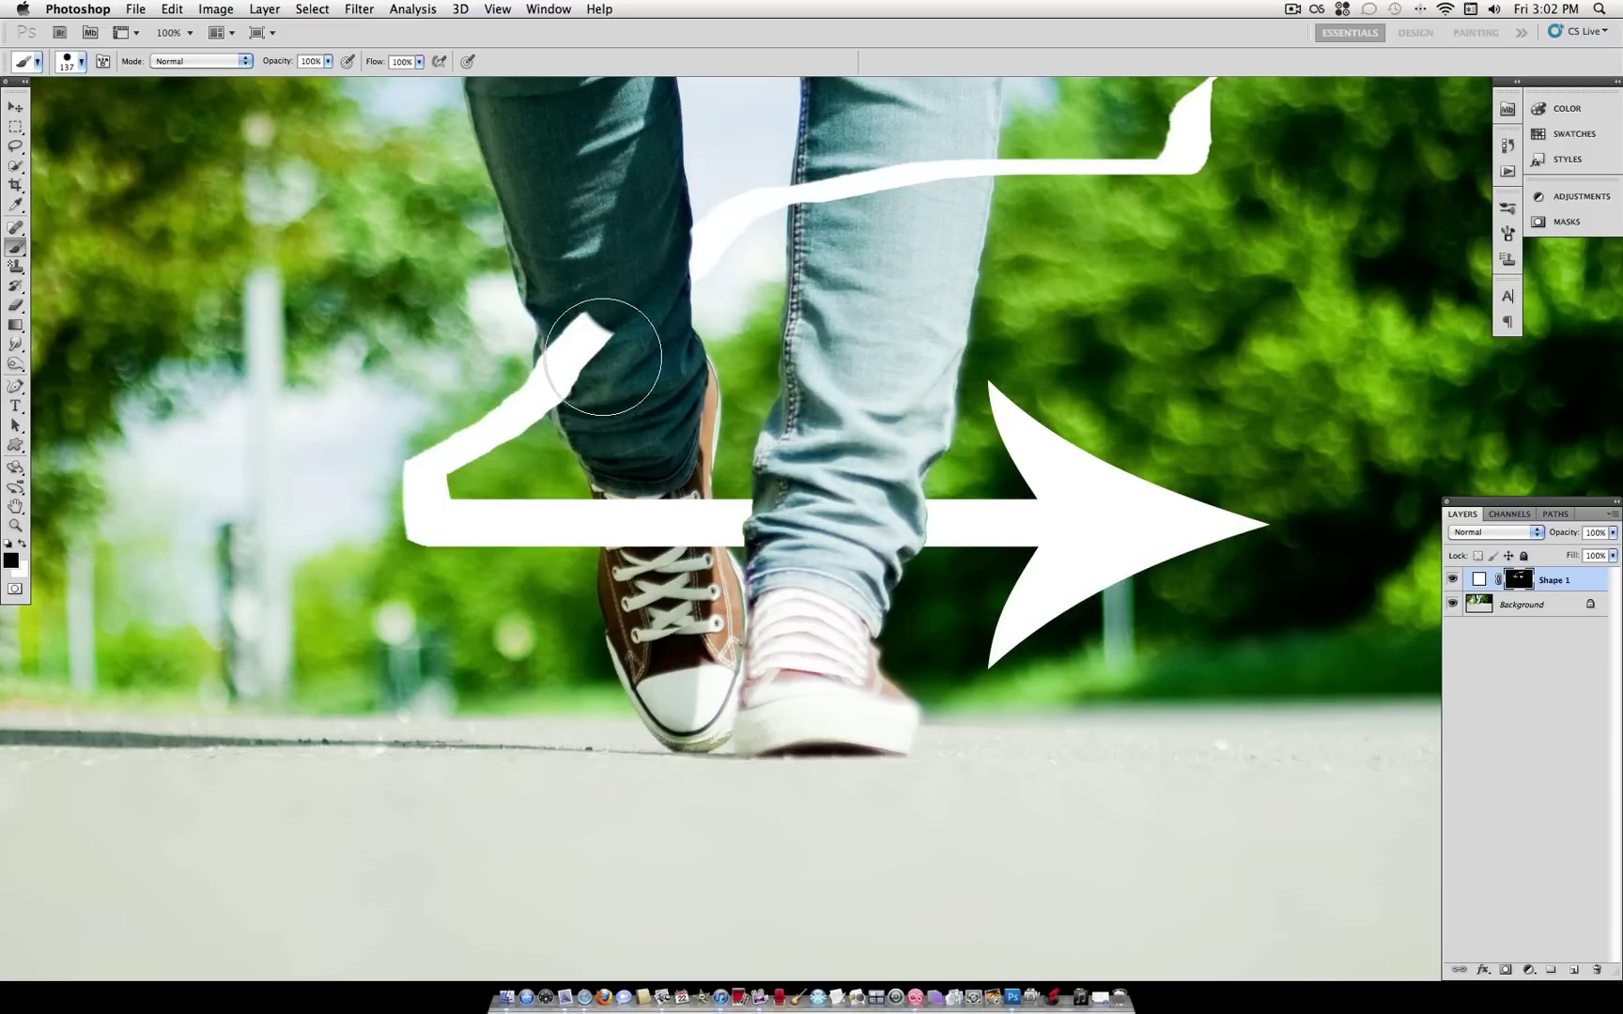
{"action": "left_click", "coordinate": [81, 68]}
{"action": "left_click_drag", "start_coordinate": [70, 106], "coordinate": [46, 109]}
{"action": "left_click", "coordinate": [584, 367]}
{"action": "mouse_move", "coordinate": [585, 367]}
{"action": "left_mouse_down"}
{"action": "mouse_move", "coordinate": [595, 305]}
{"action": "mouse_move", "coordinate": [609, 352]}
{"action": "mouse_move", "coordinate": [586, 388]}
{"action": "mouse_move", "coordinate": [575, 335]}
{"action": "mouse_move", "coordinate": [560, 370]}
{"action": "mouse_move", "coordinate": [545, 365]}
{"action": "mouse_move", "coordinate": [570, 391]}
{"action": "left_mouse_up"}
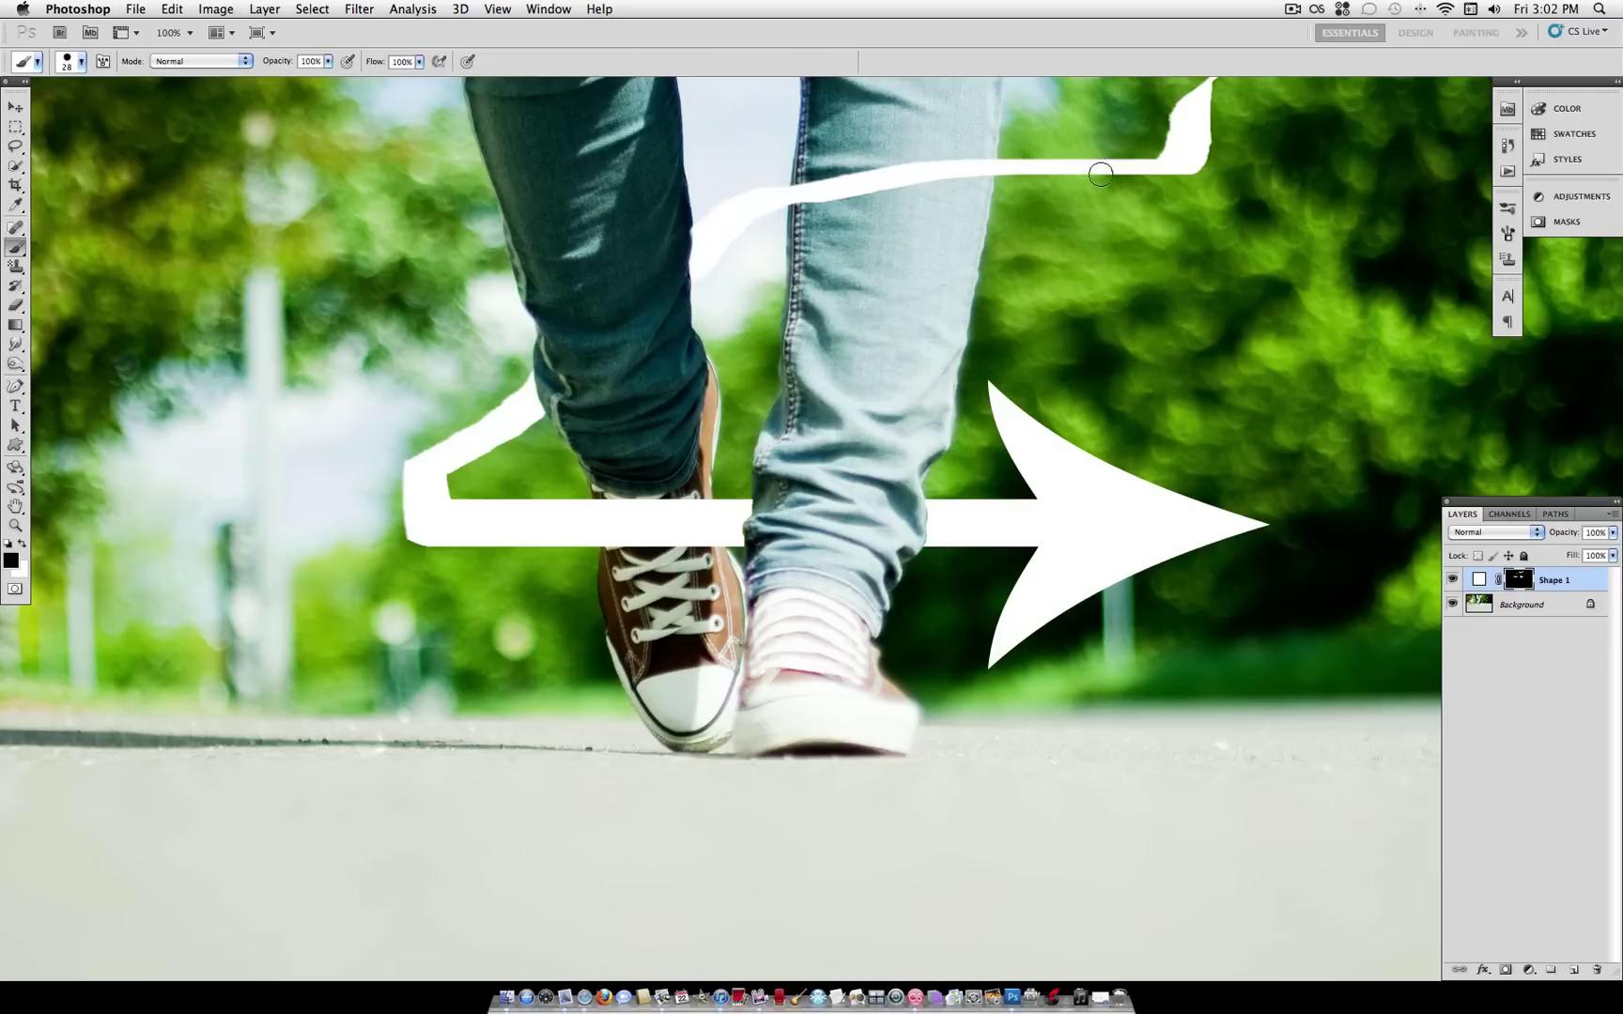
Give the arrow layer an Outer Glow style with 6% spread and 8 px size
{"action": "right_click", "coordinate": [1540, 580]}
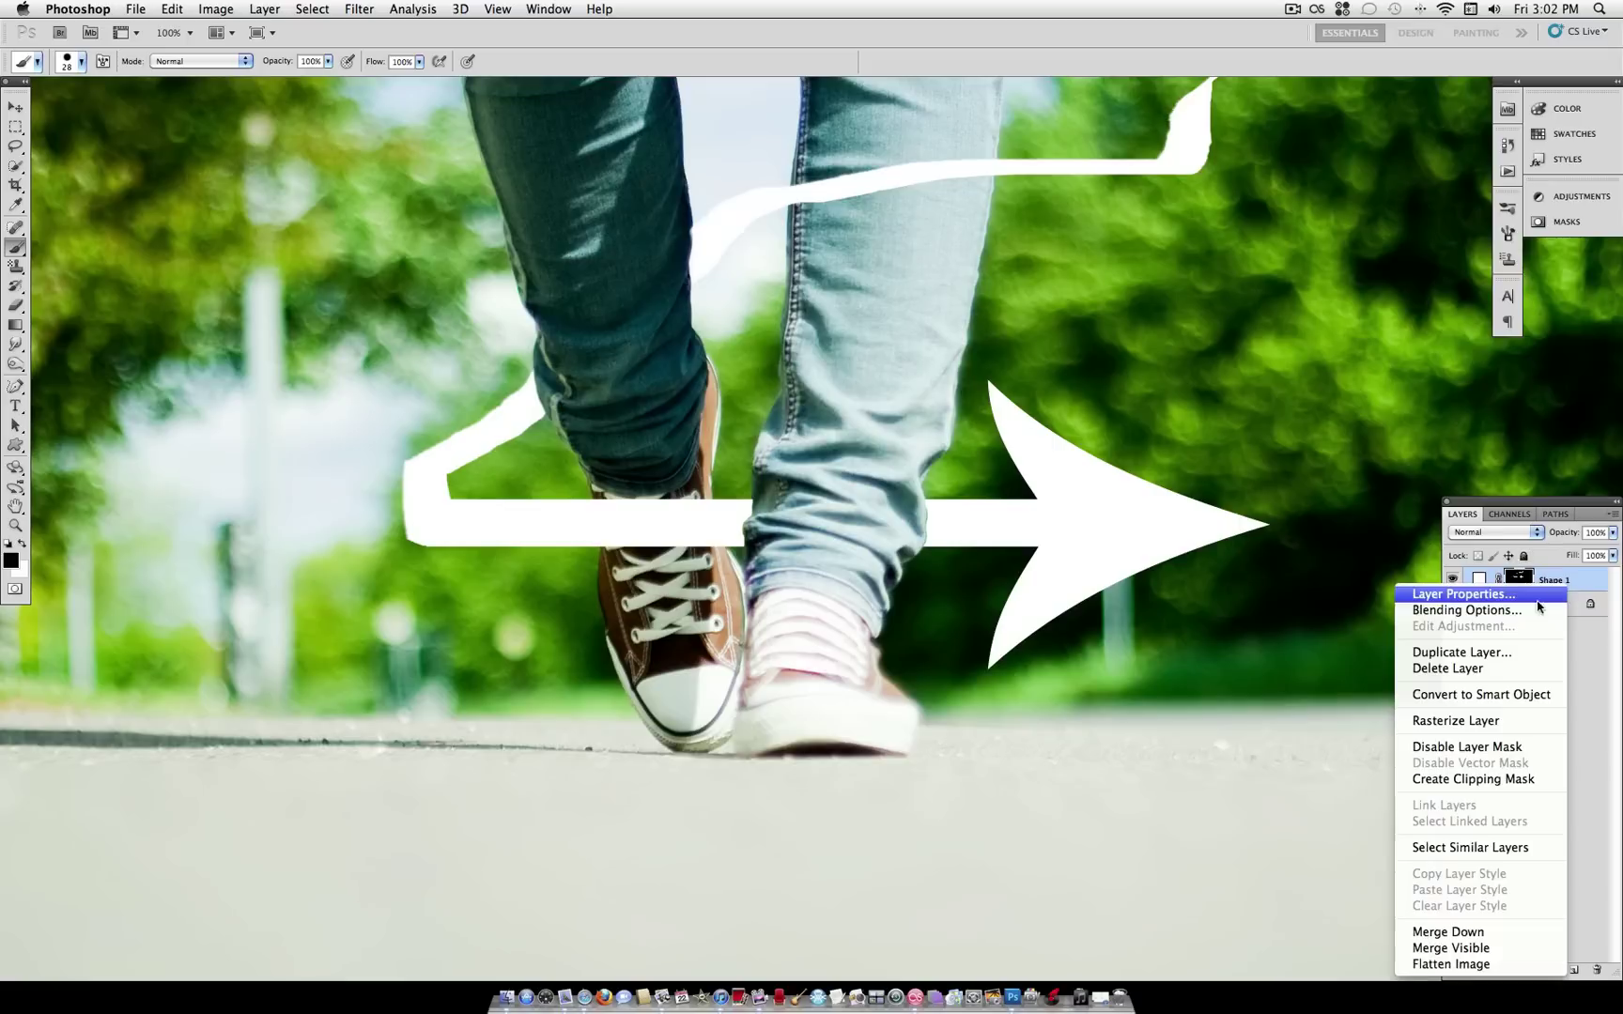
{"action": "key", "text": "Escape"}
{"action": "key", "text": "h"}
{"action": "double_click", "coordinate": [1587, 579]}
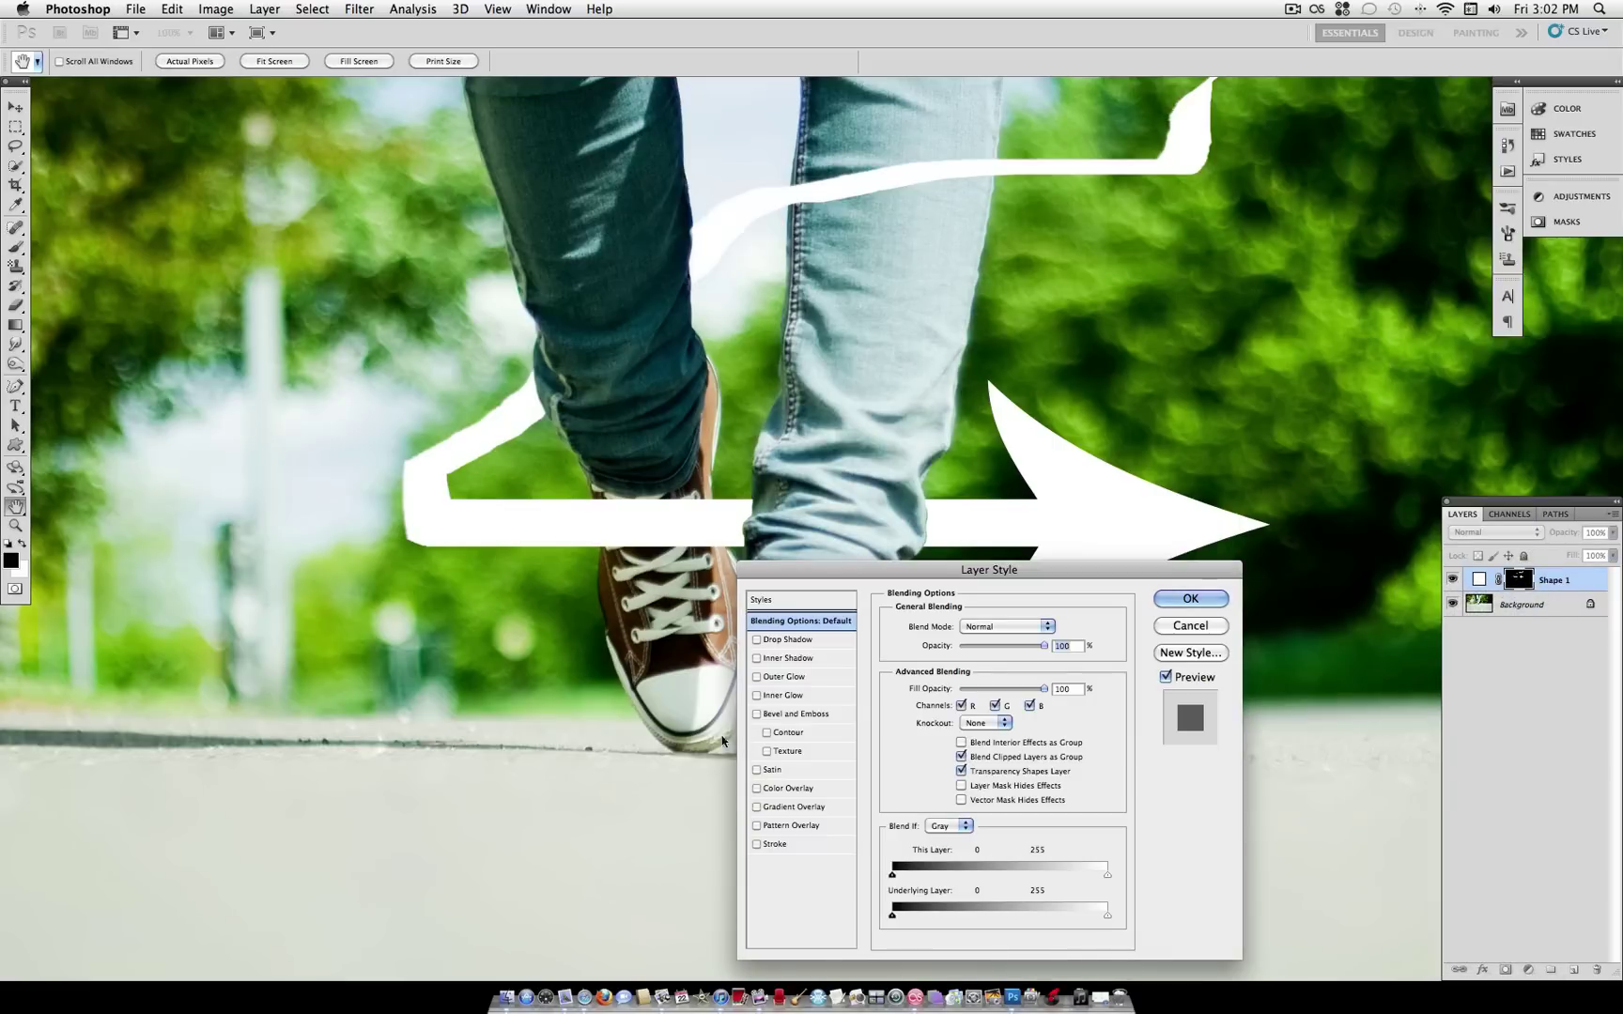
{"action": "left_click", "coordinate": [775, 678]}
{"action": "left_click", "coordinate": [779, 677]}
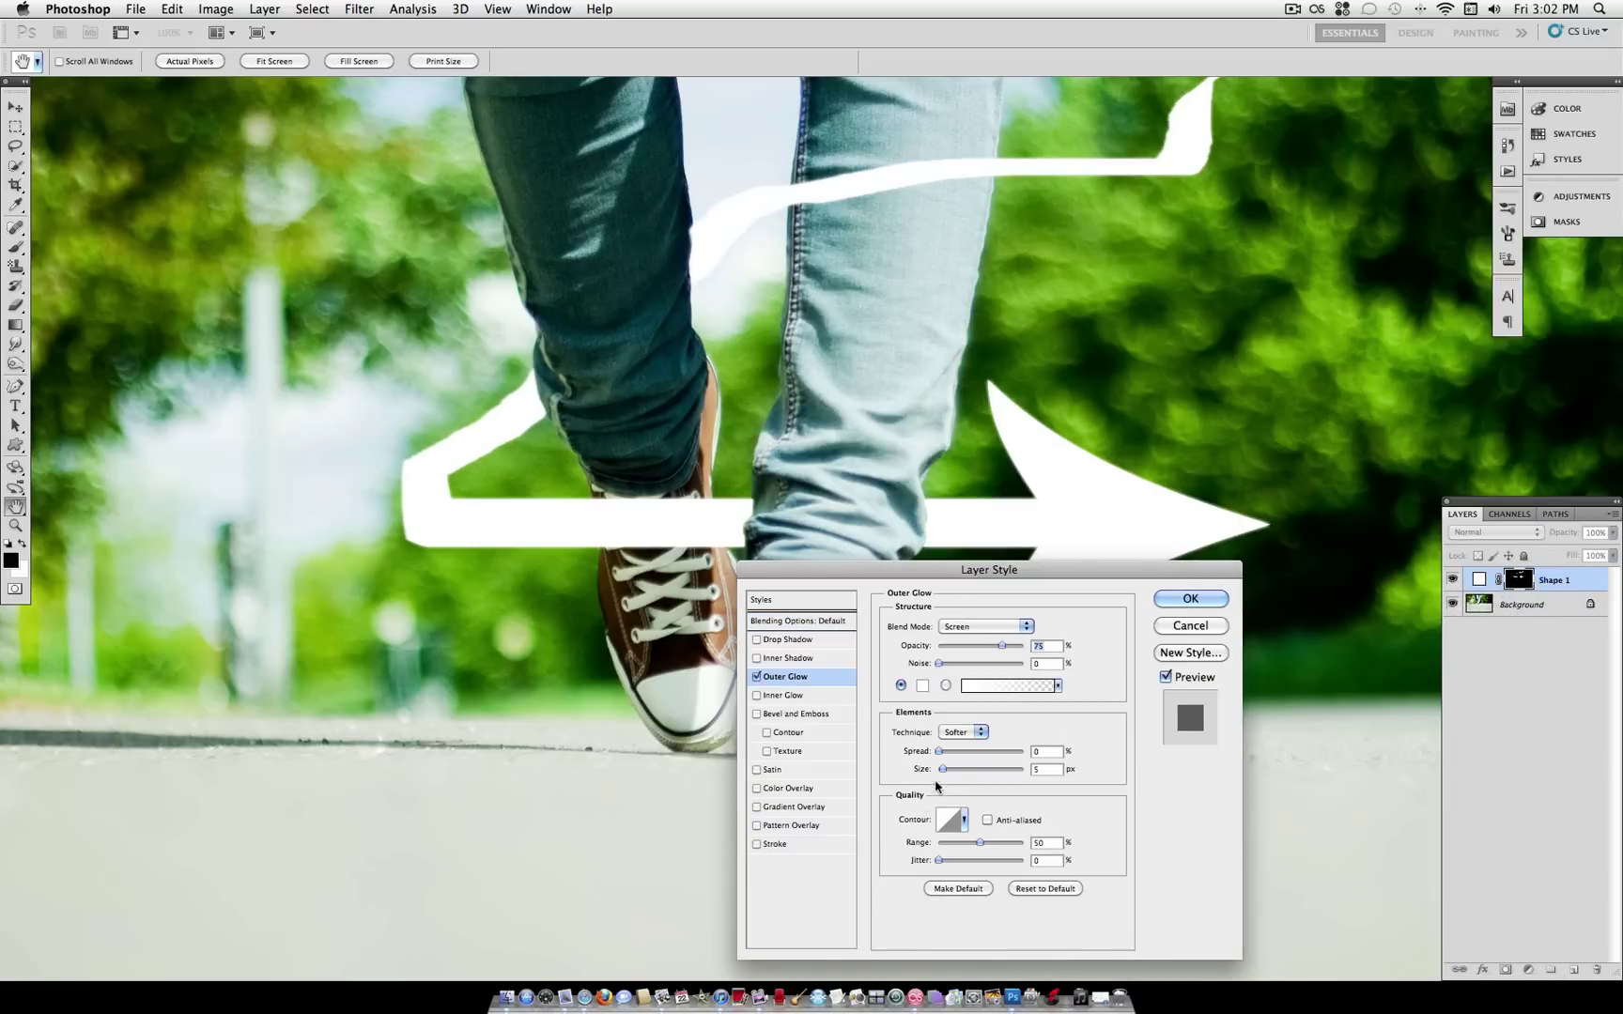
{"action": "left_click_drag", "start_coordinate": [940, 769], "coordinate": [947, 756]}
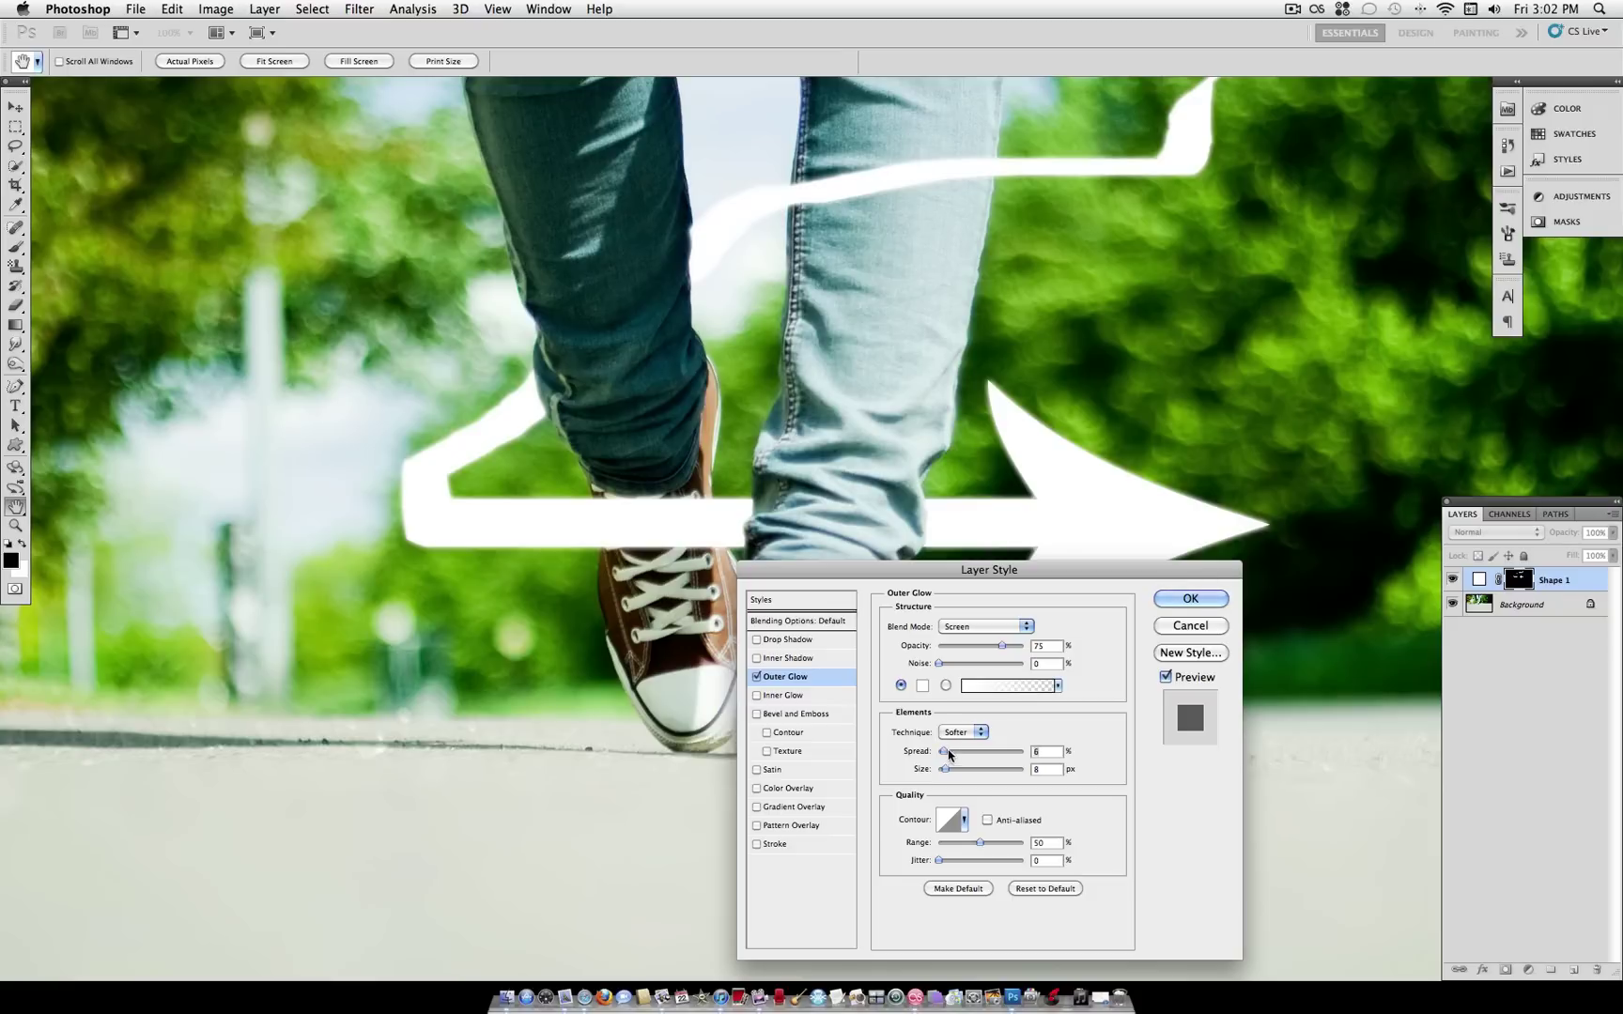
{"action": "left_click", "coordinate": [1183, 598]}
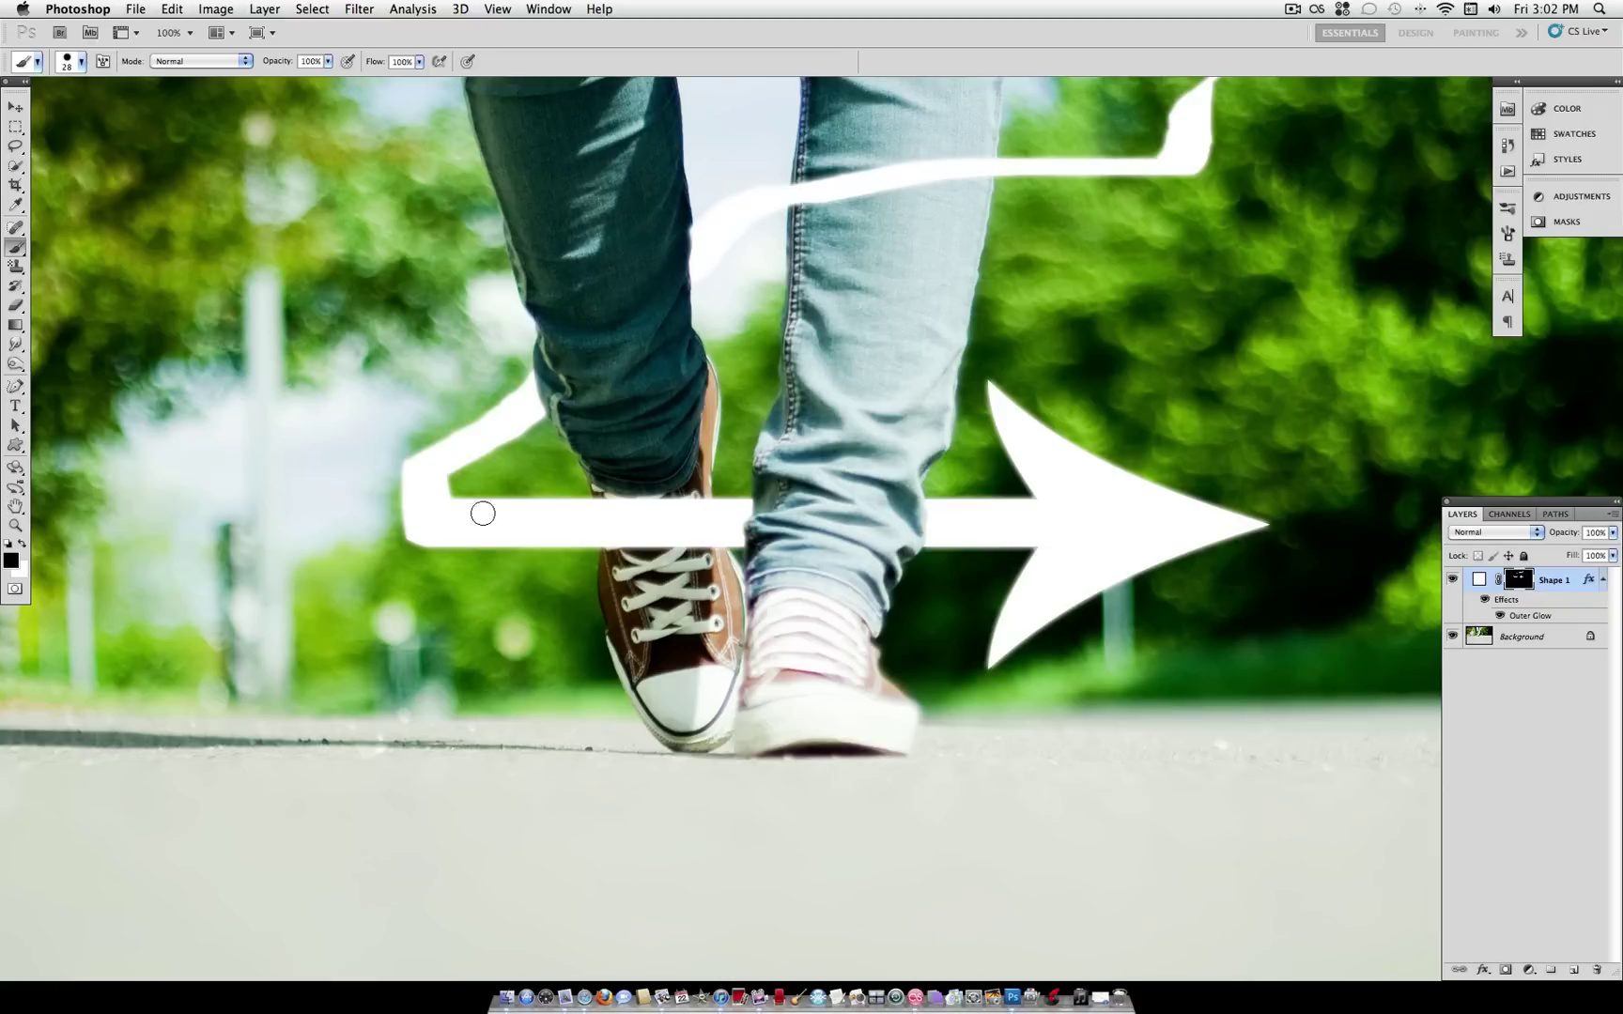
{"action": "left_click", "coordinate": [16, 386]}
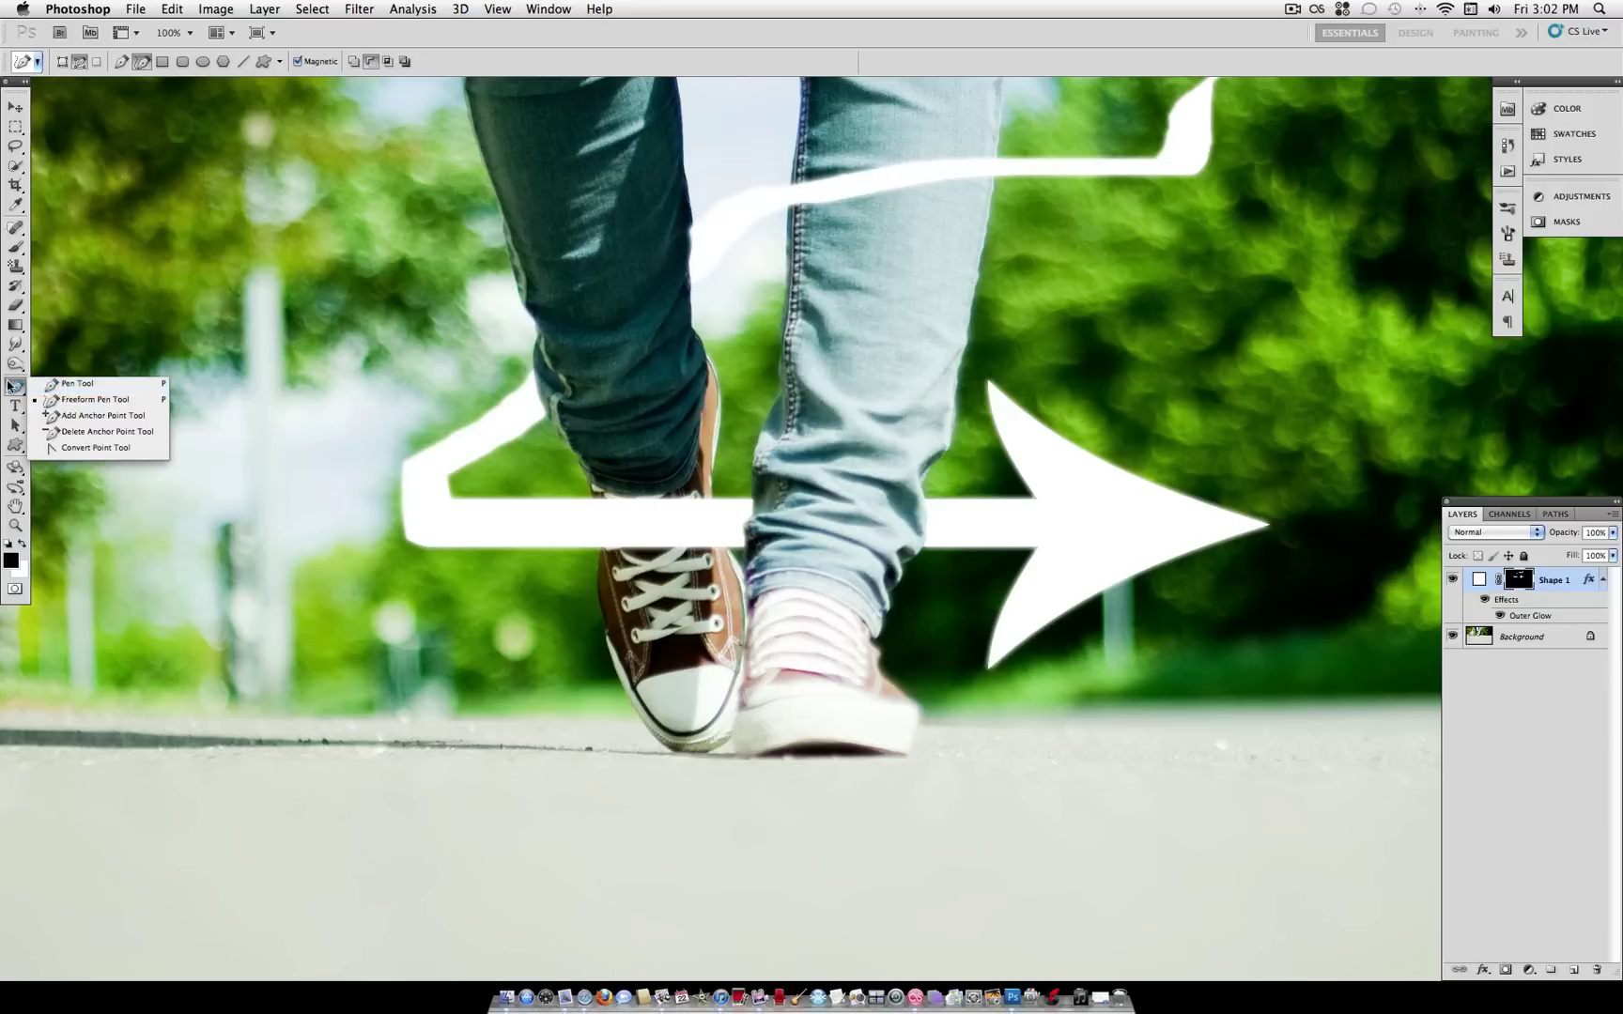
{"action": "left_click", "coordinate": [18, 389]}
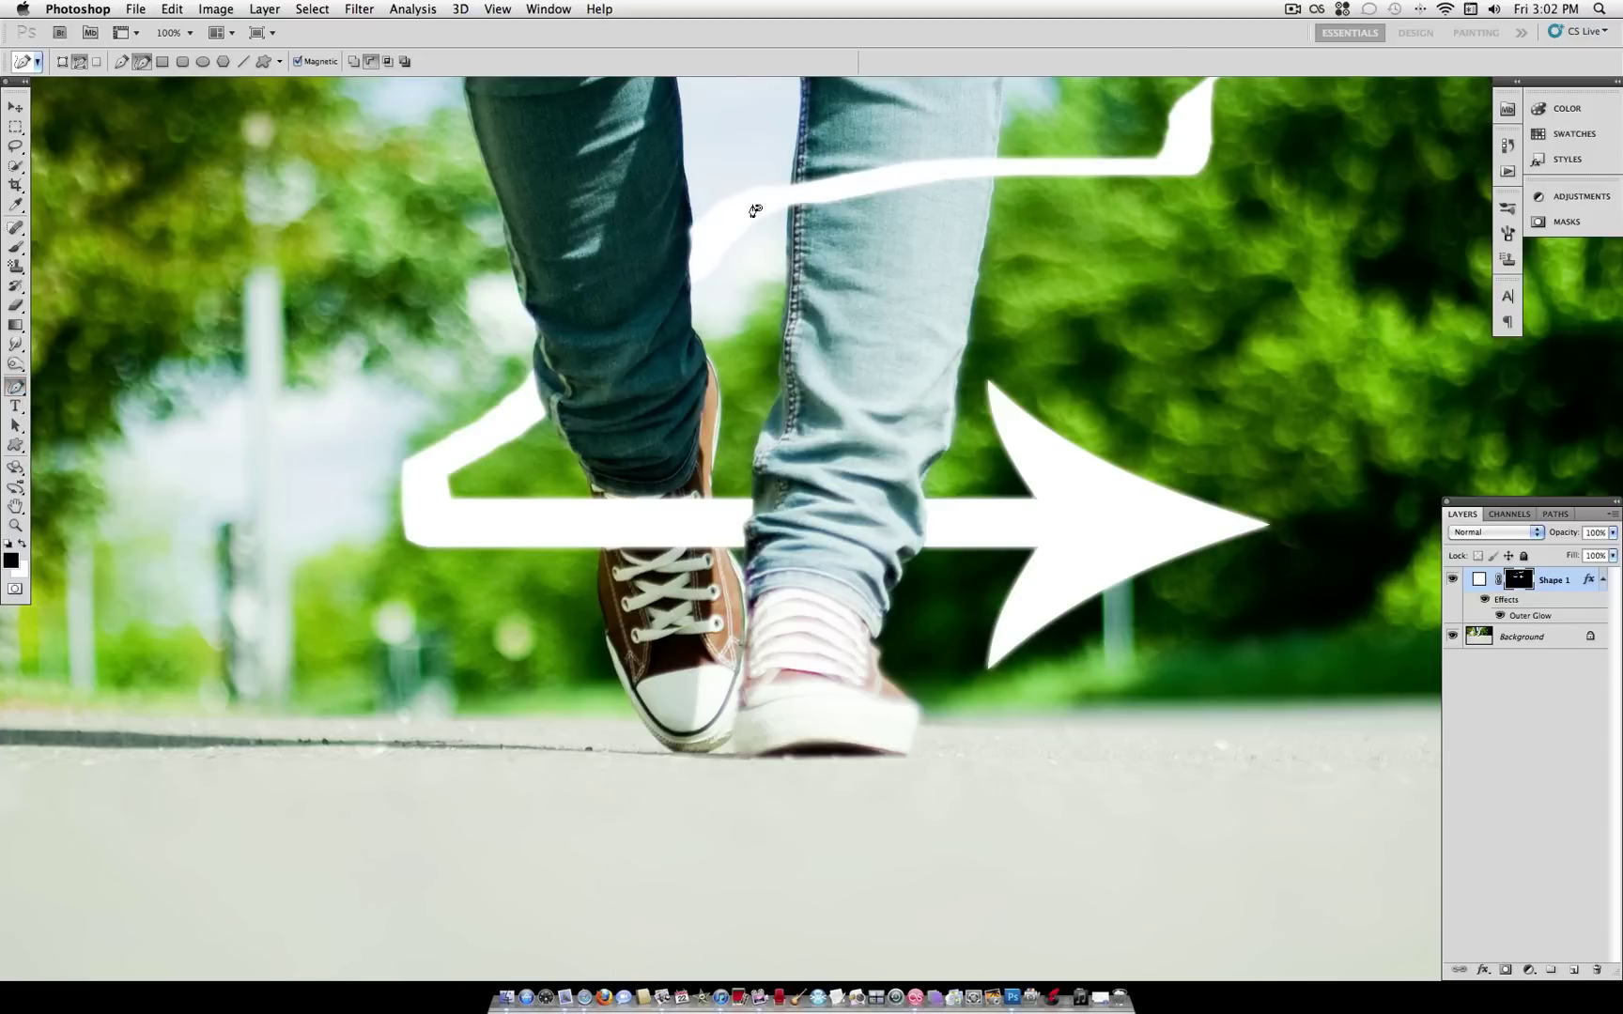
{"action": "scroll", "coordinate": [1163, 515], "scroll_direction": "up", "scroll_amount": 5}
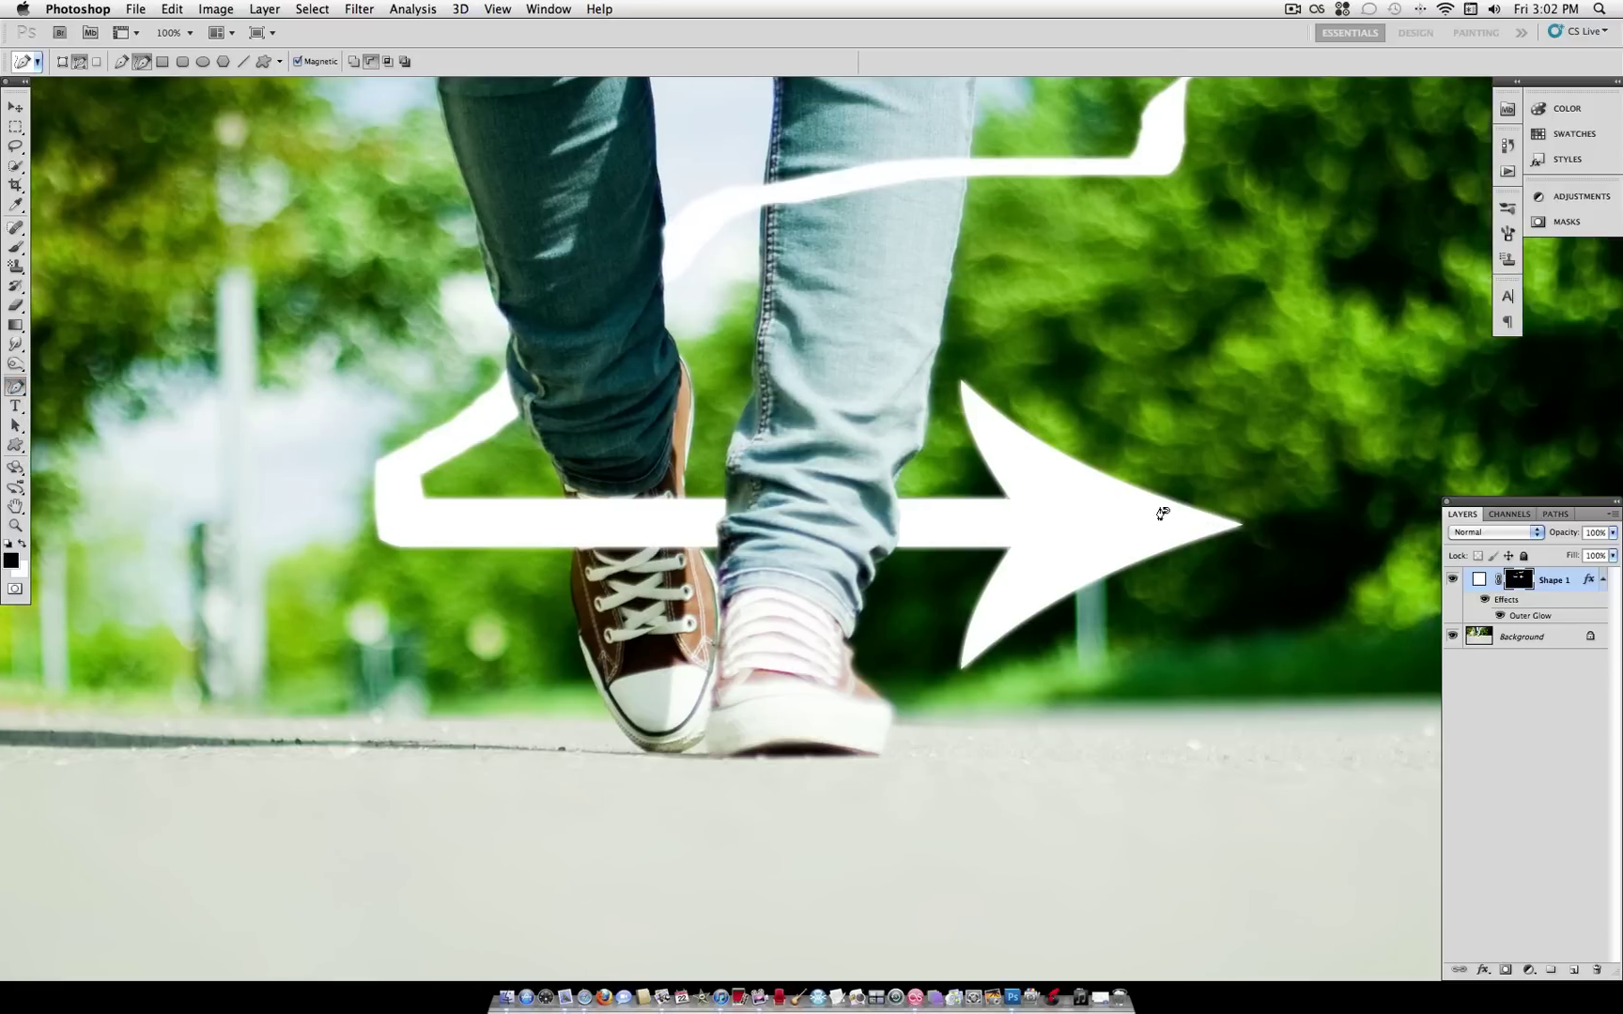
{"action": "scroll", "coordinate": [1156, 514], "scroll_direction": "down", "scroll_amount": 2}
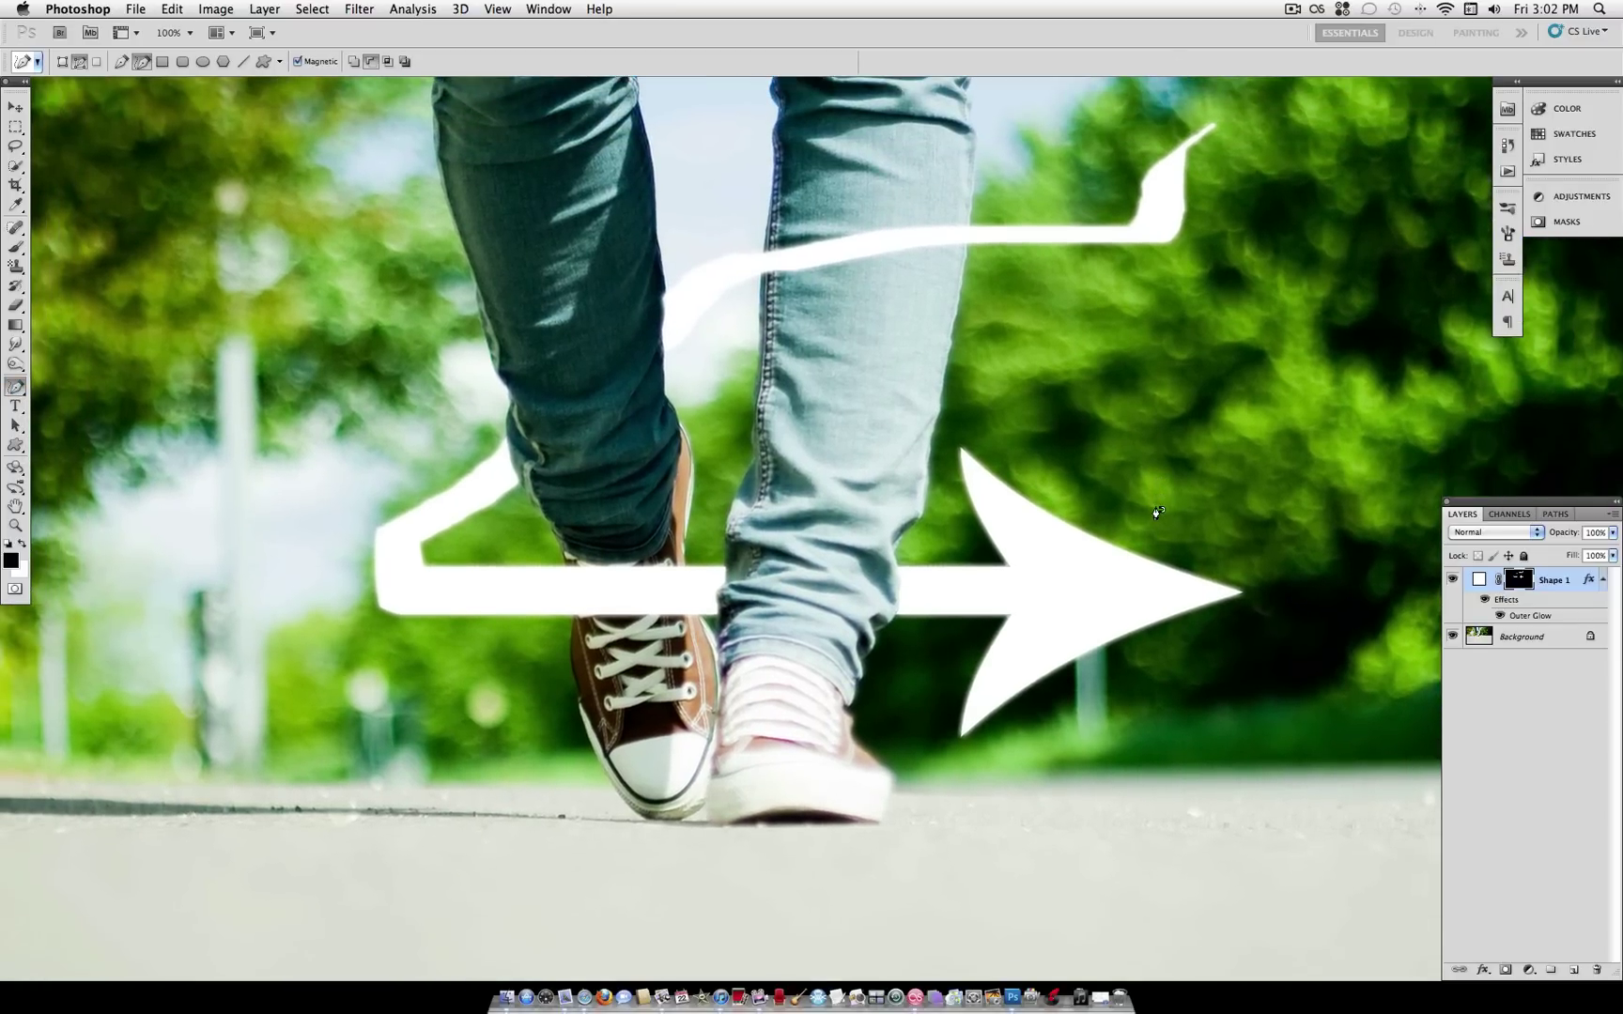